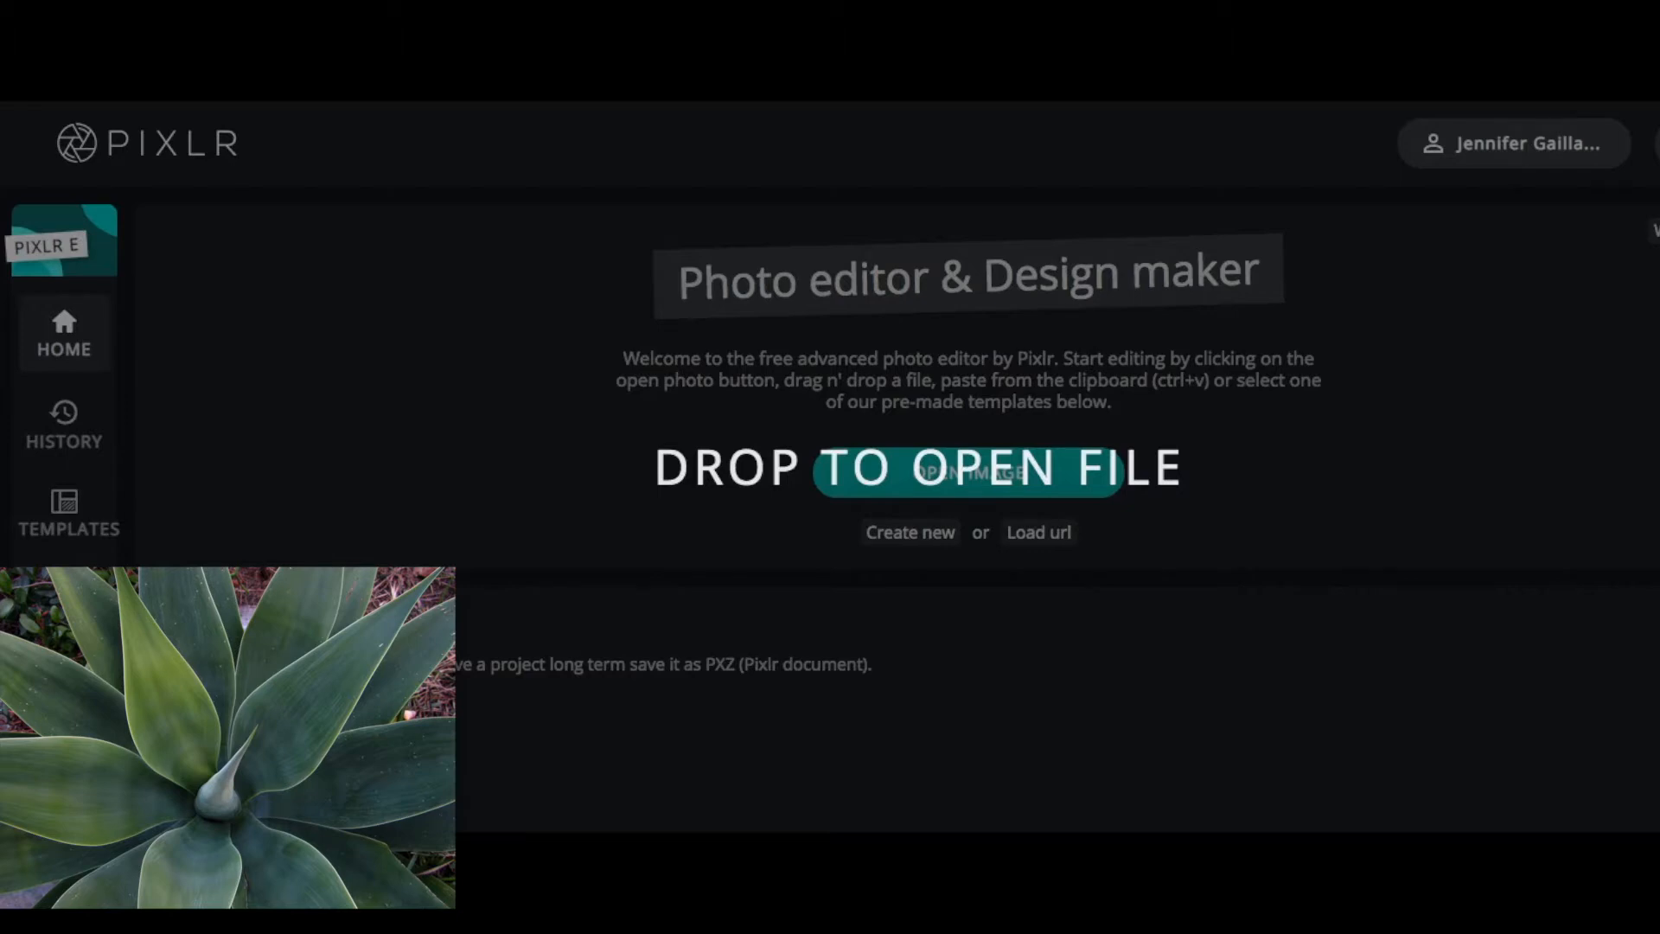
Open the agave photo and remove its colour with a Hue & saturation adjustment, setting Saturation to -100.
{"action": "left_click_drag", "start_coordinate": [227, 738], "coordinate": [228, 737]}
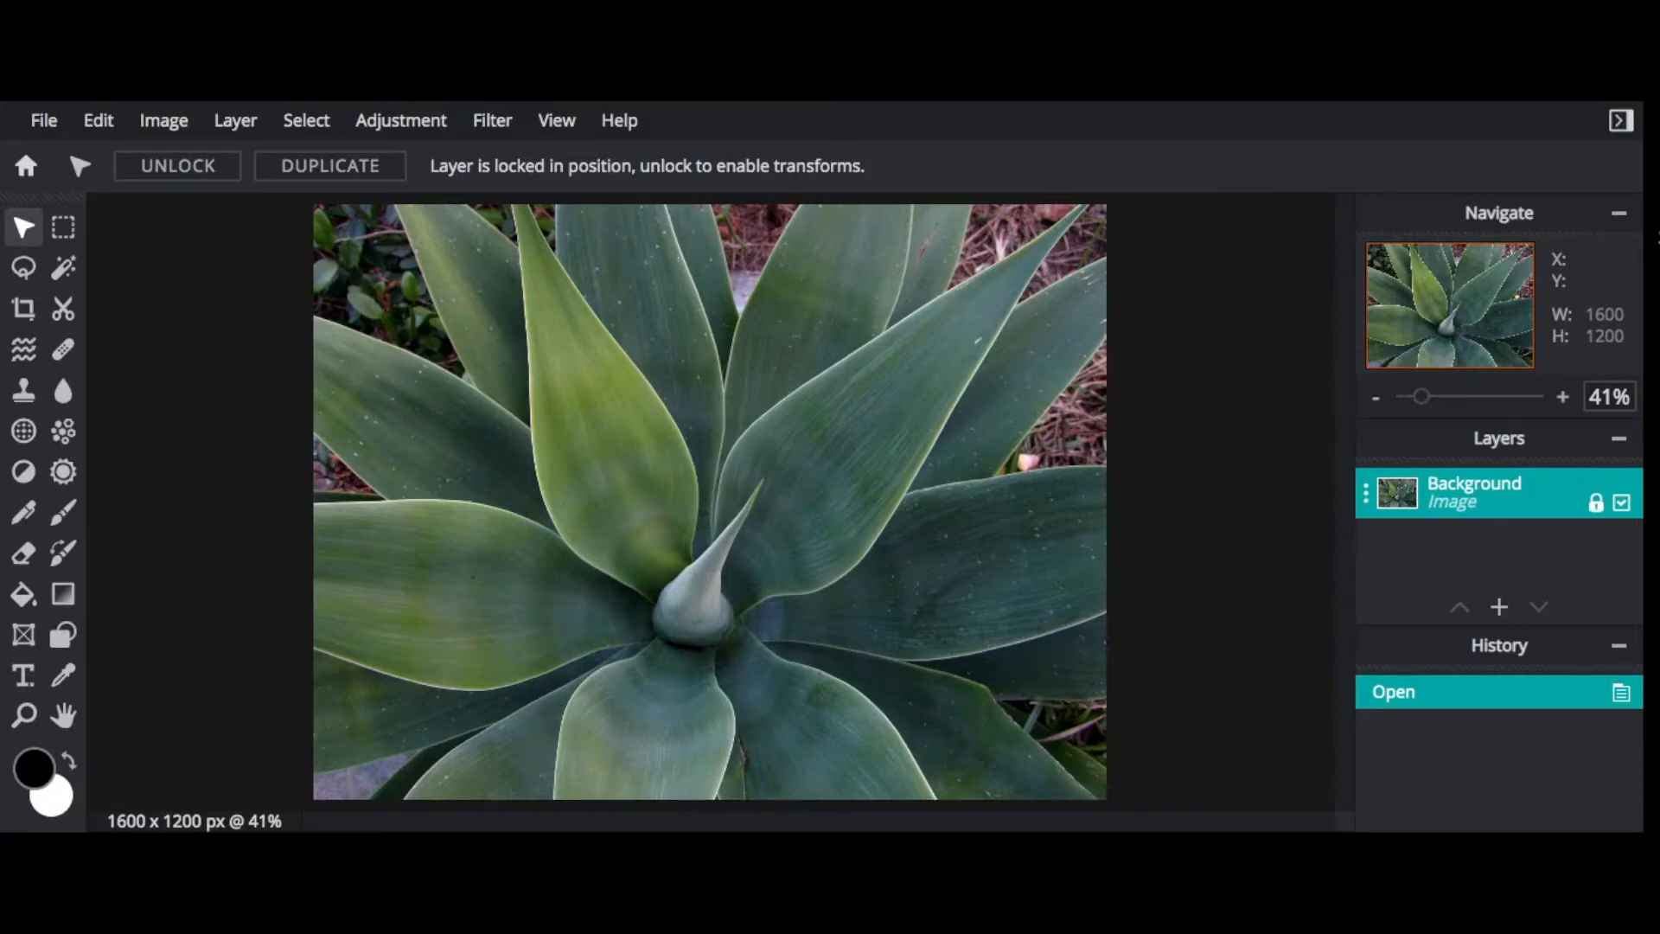
{"action": "left_click", "coordinate": [400, 120]}
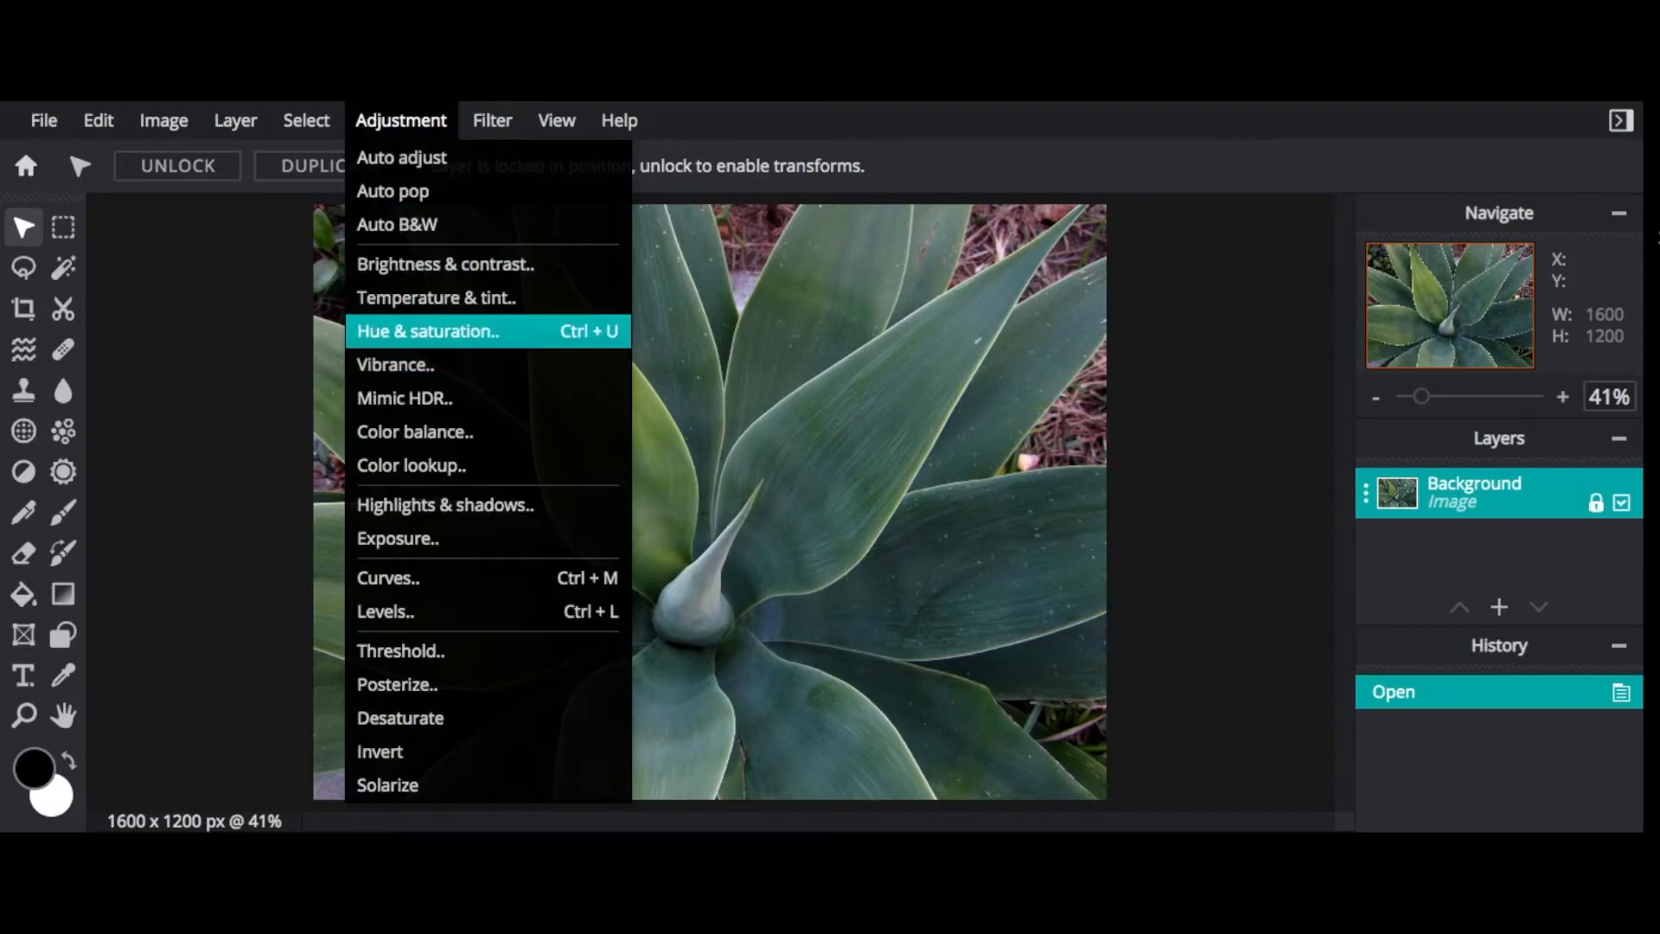
{"action": "left_click", "coordinate": [415, 337]}
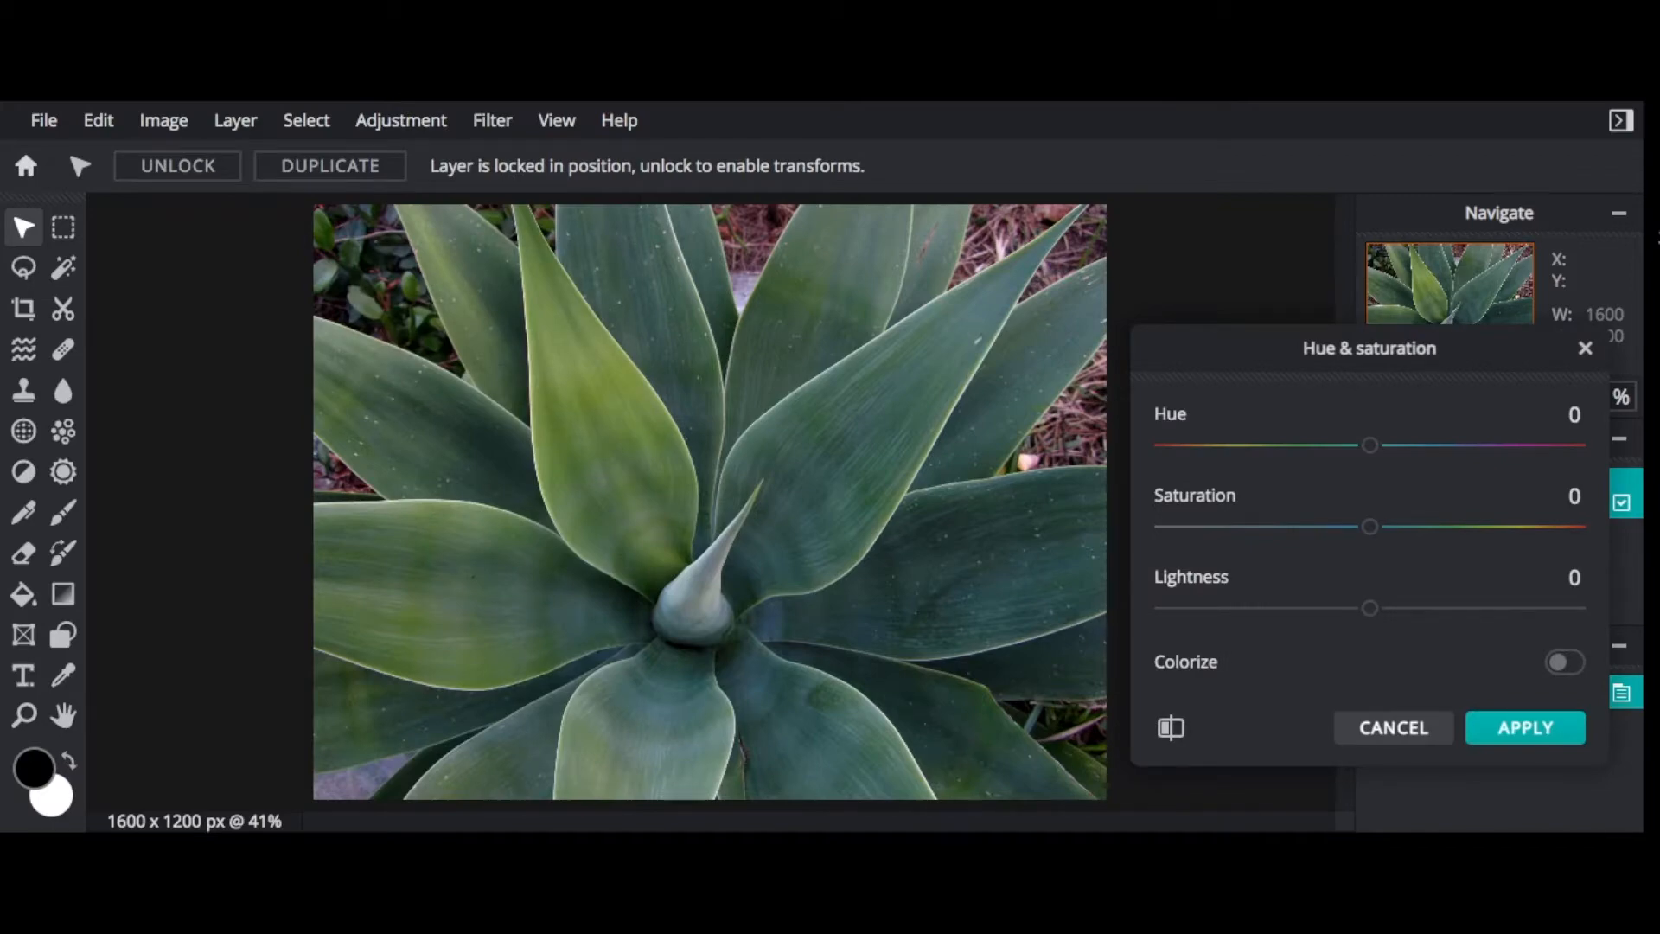
{"action": "left_click_drag", "start_coordinate": [1370, 526], "coordinate": [1135, 543]}
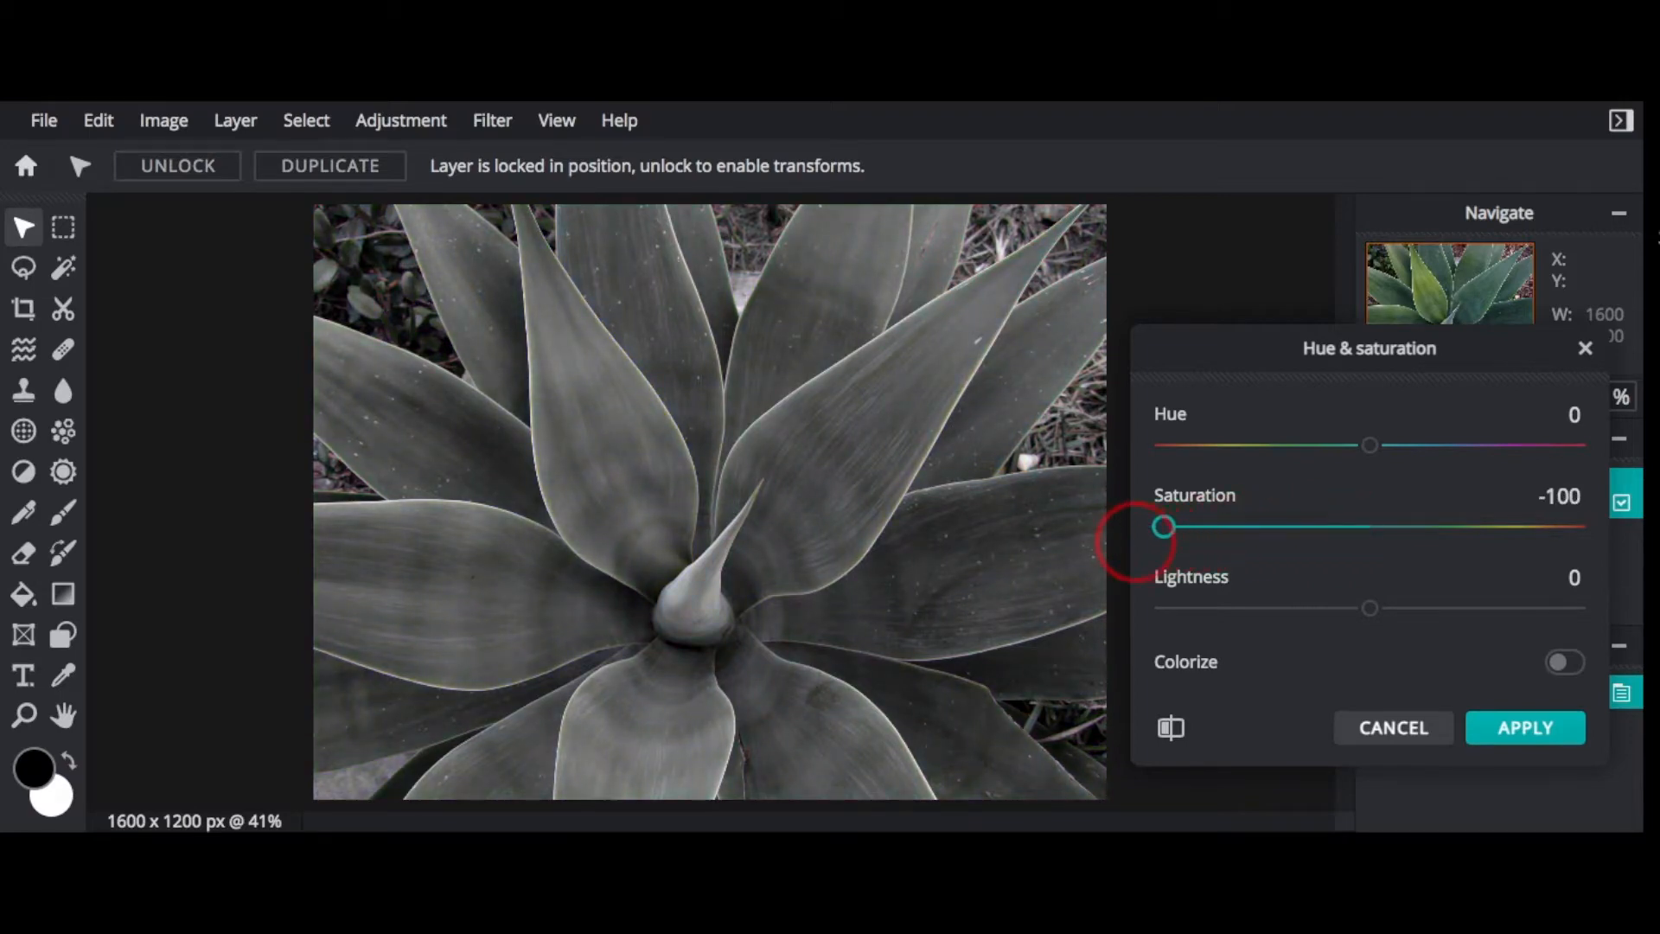
{"action": "left_click_drag", "start_coordinate": [1135, 543], "coordinate": [1608, 519]}
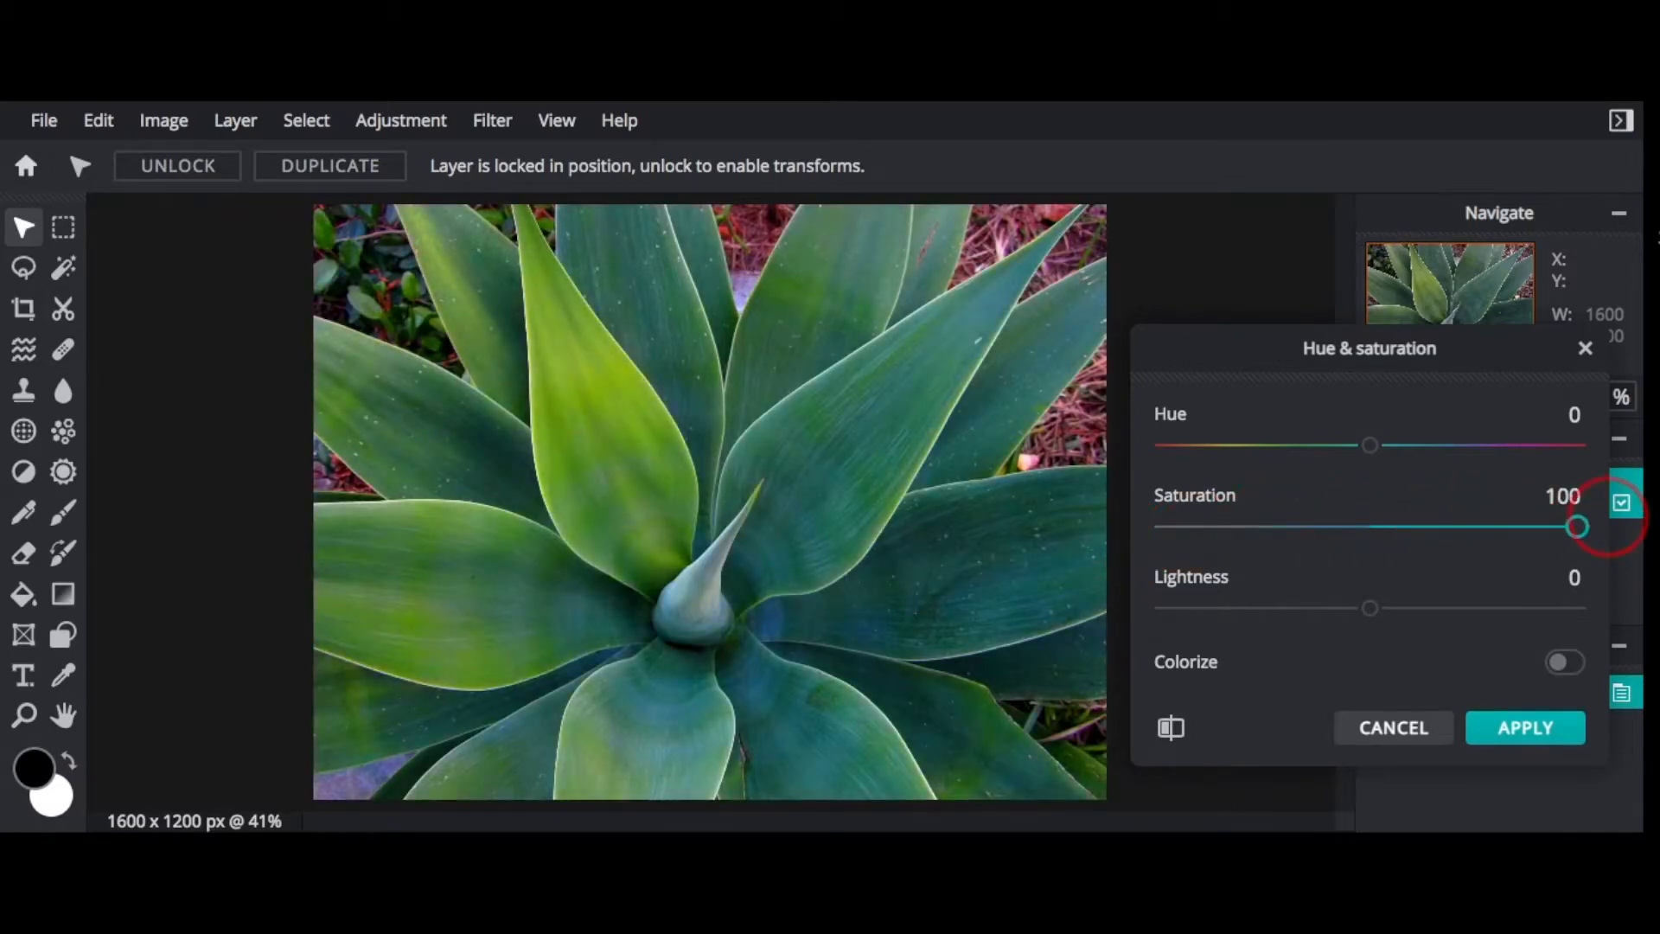
{"action": "left_click_drag", "start_coordinate": [1608, 519], "coordinate": [1112, 521]}
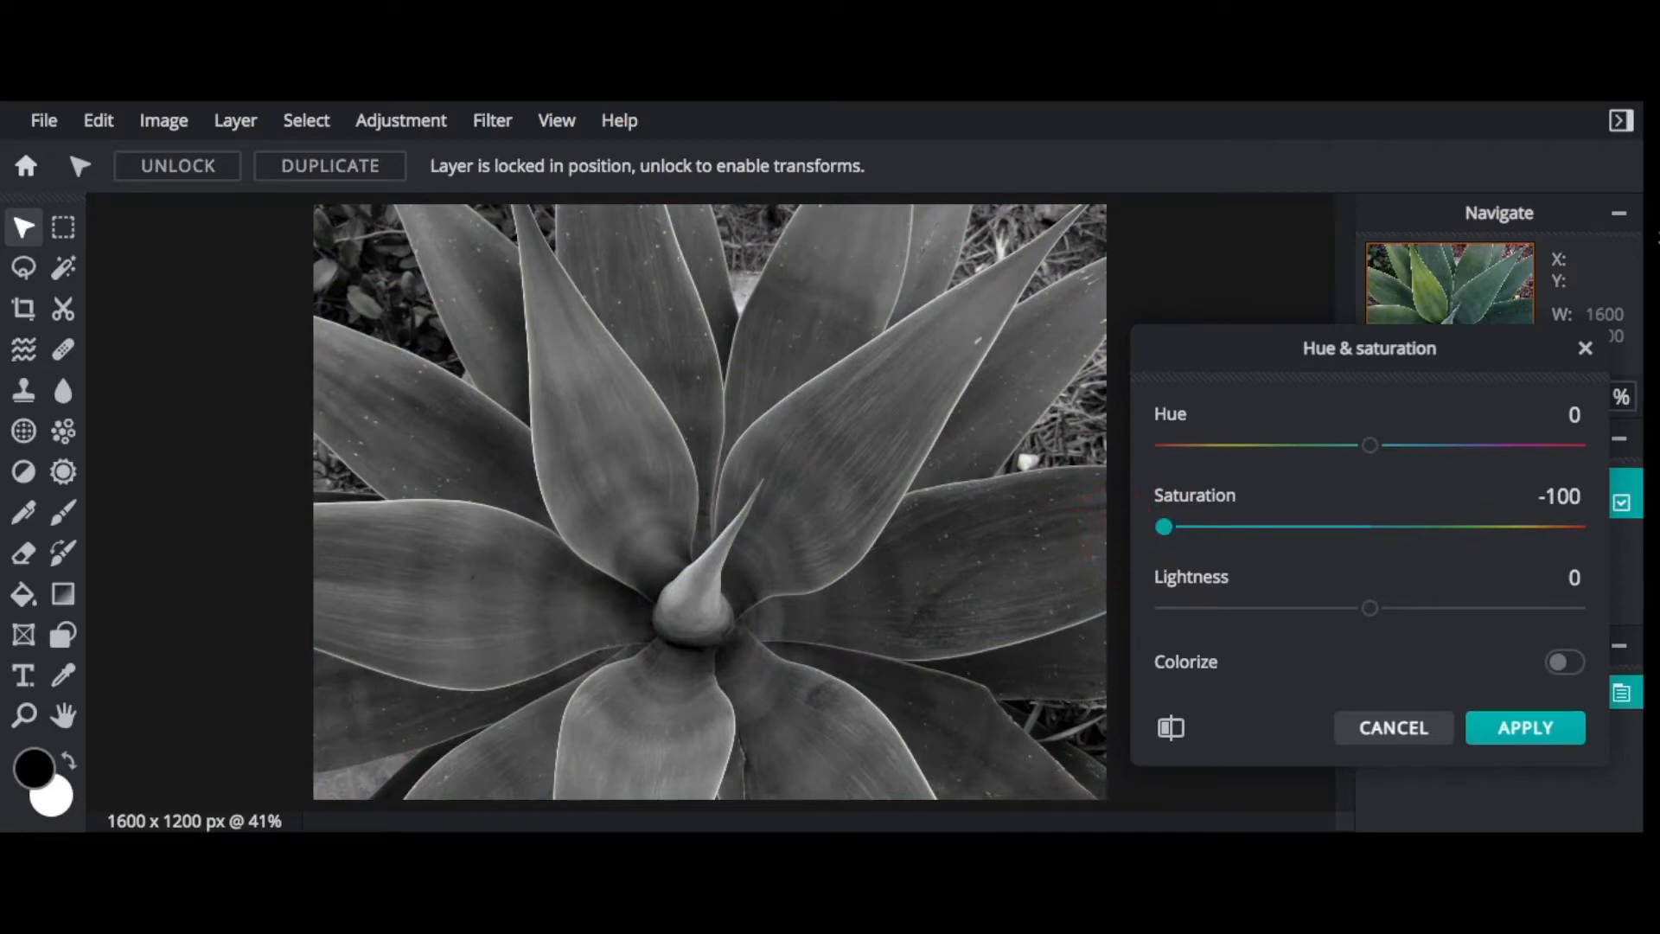
{"action": "left_click", "coordinate": [1523, 726]}
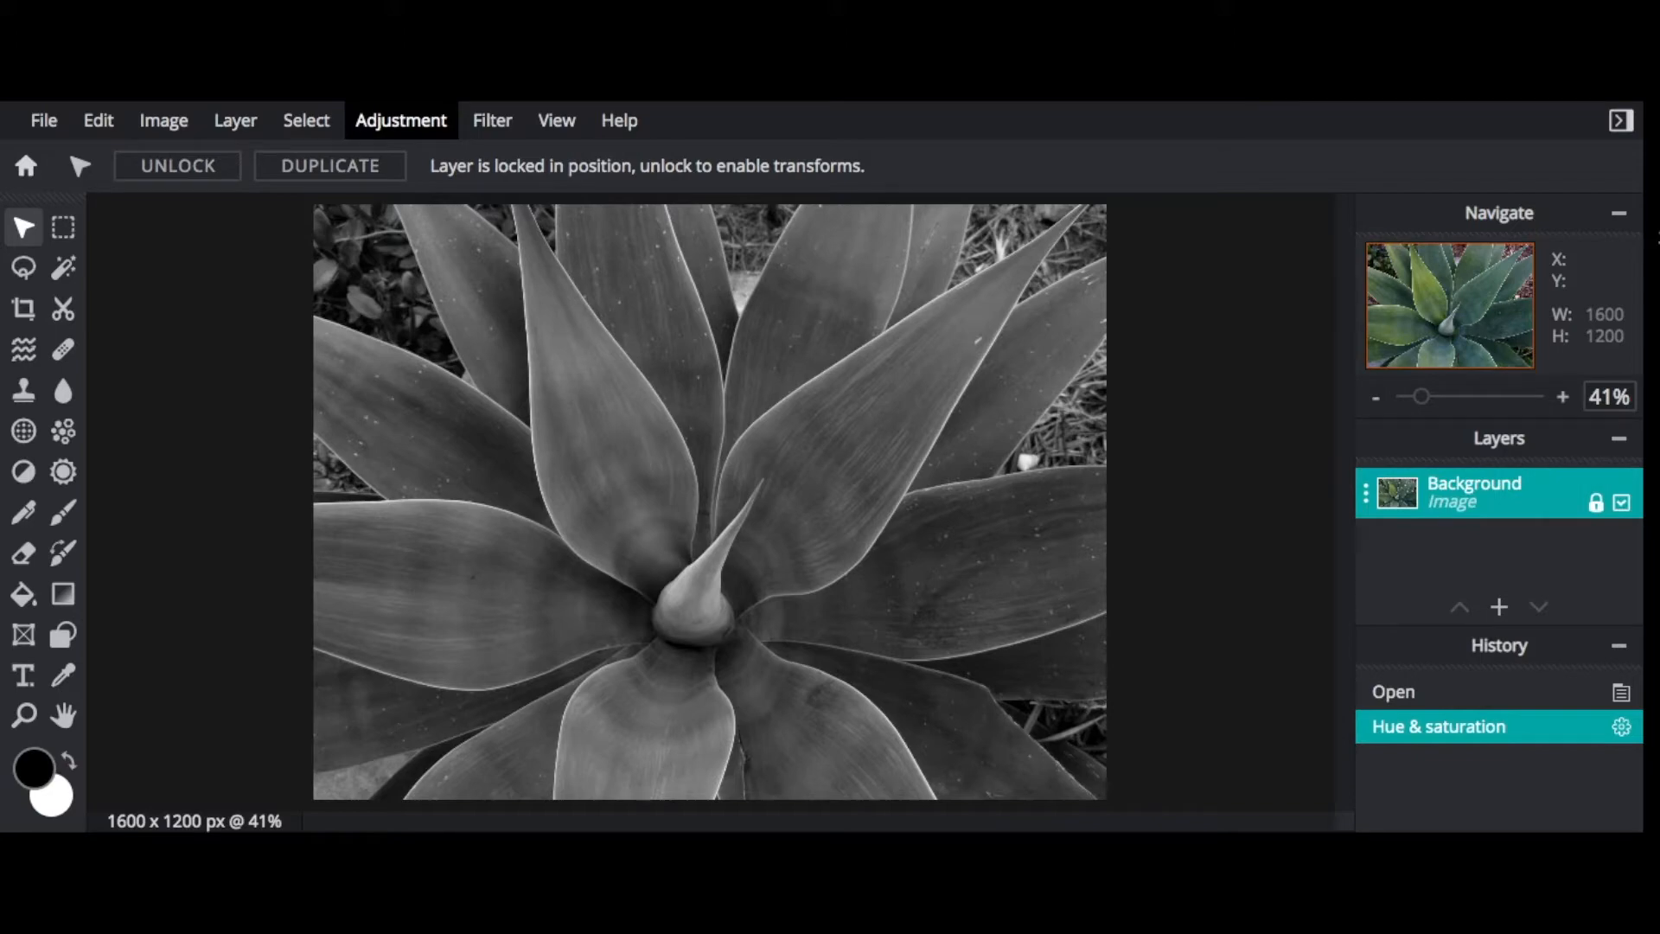
Apply a Brightness & contrast adjustment to the photo with Brightness 19 and Contrast 35.
{"action": "left_click", "coordinate": [400, 120]}
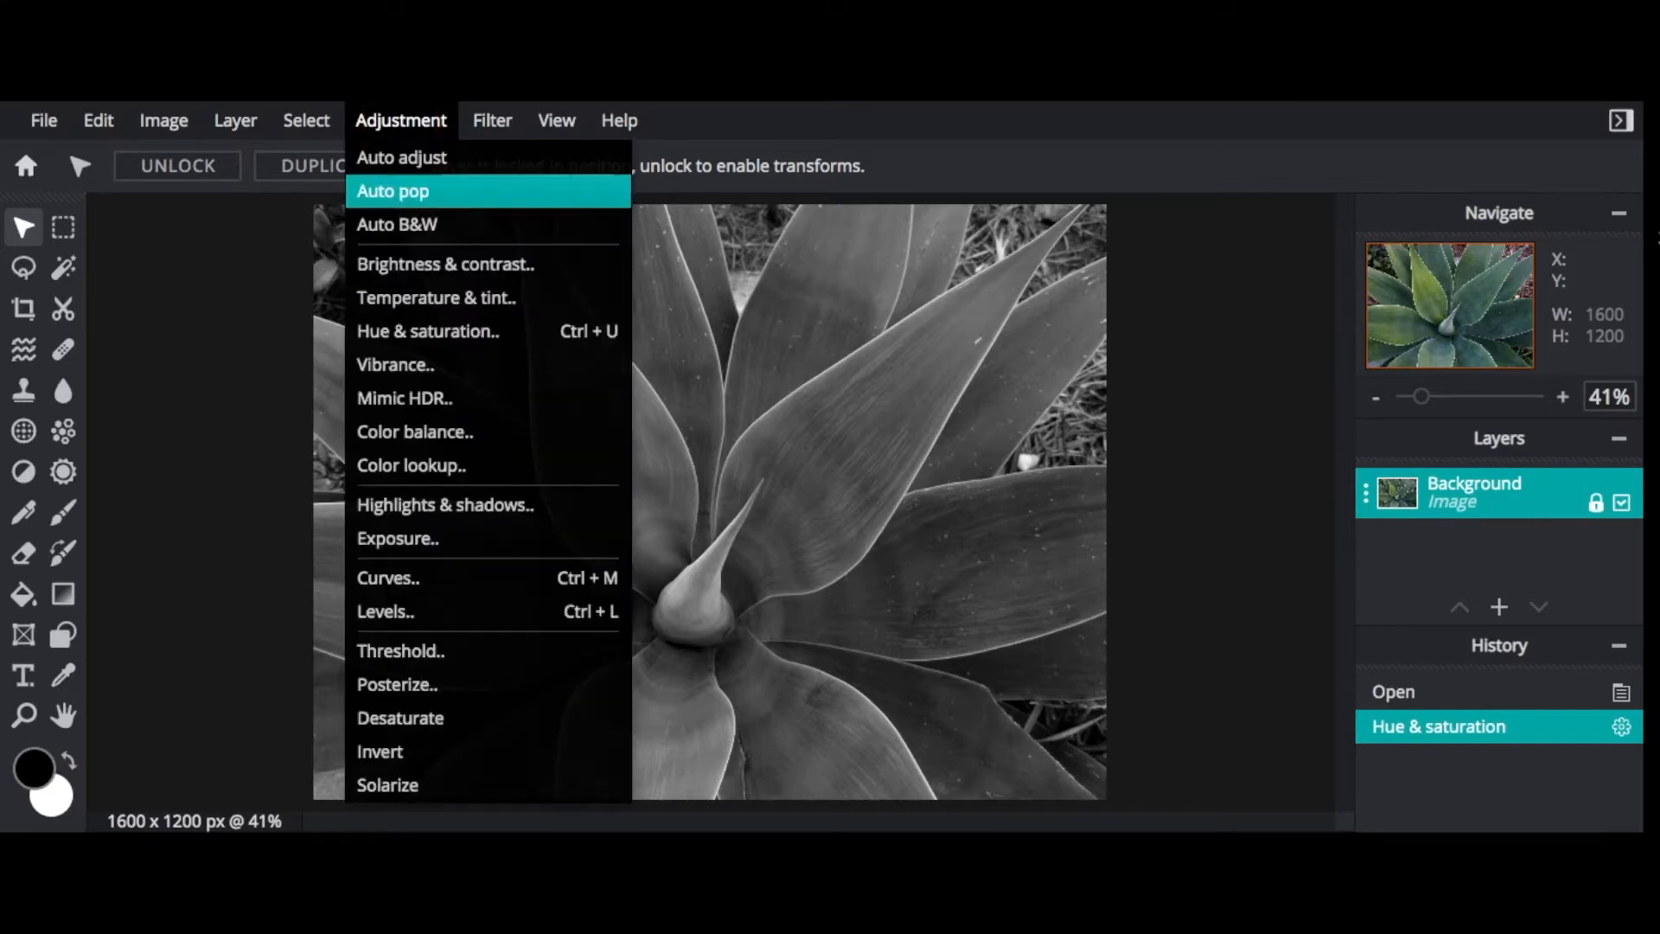
{"action": "left_click", "coordinate": [417, 261]}
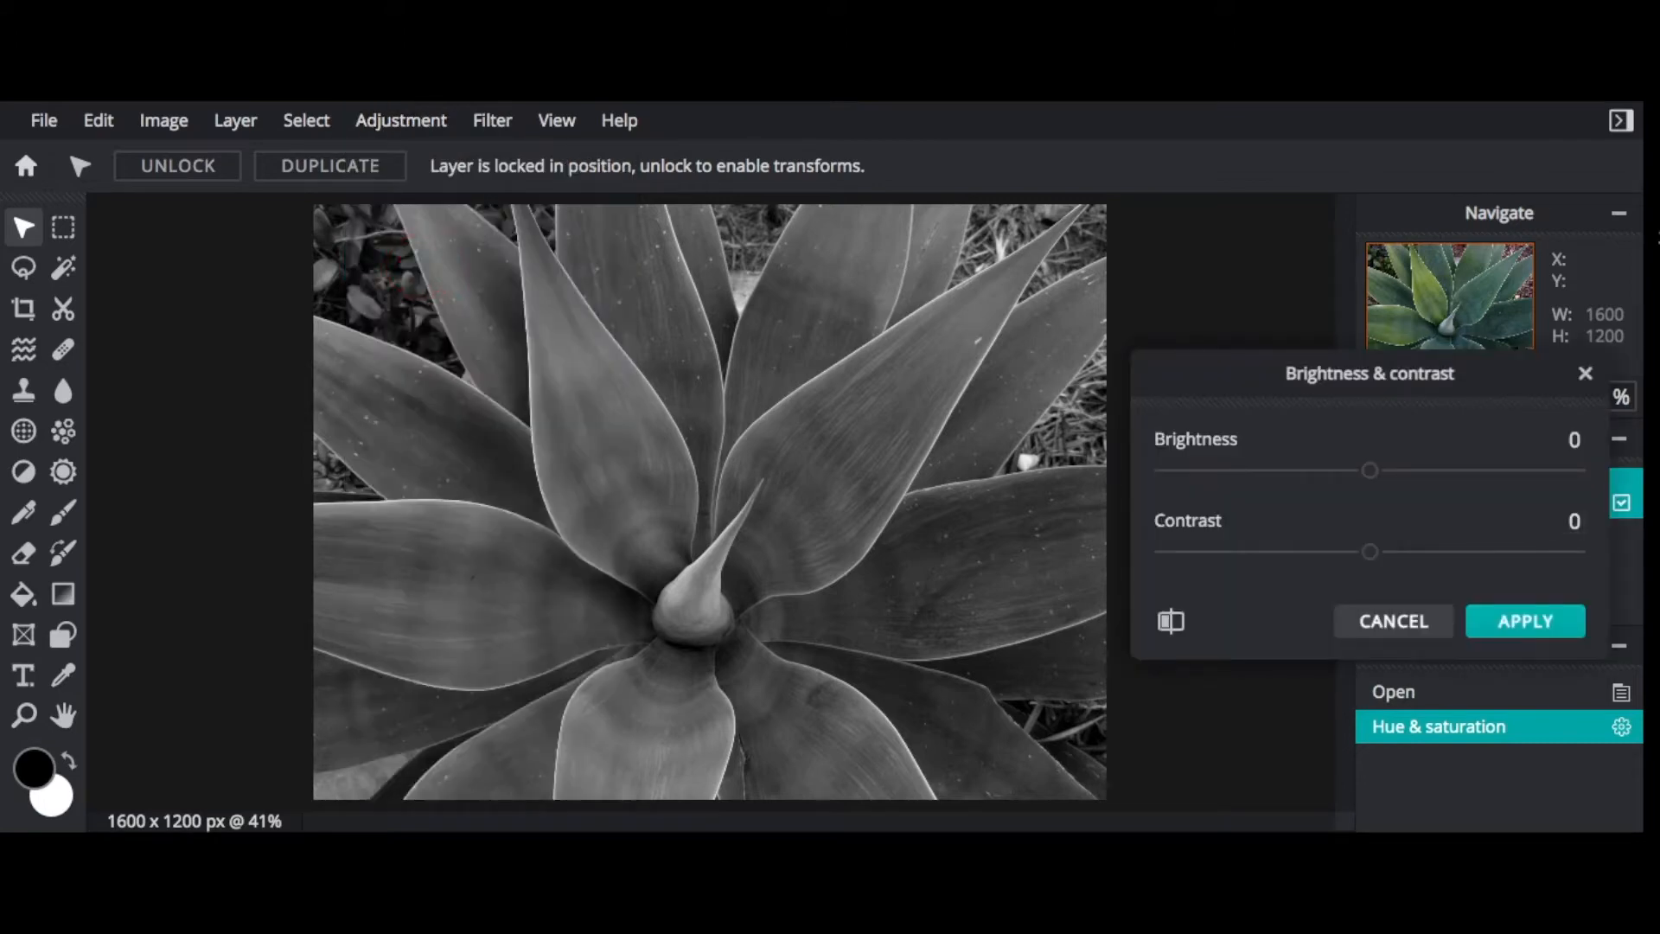
{"action": "left_click_drag", "start_coordinate": [1370, 470], "coordinate": [1410, 471]}
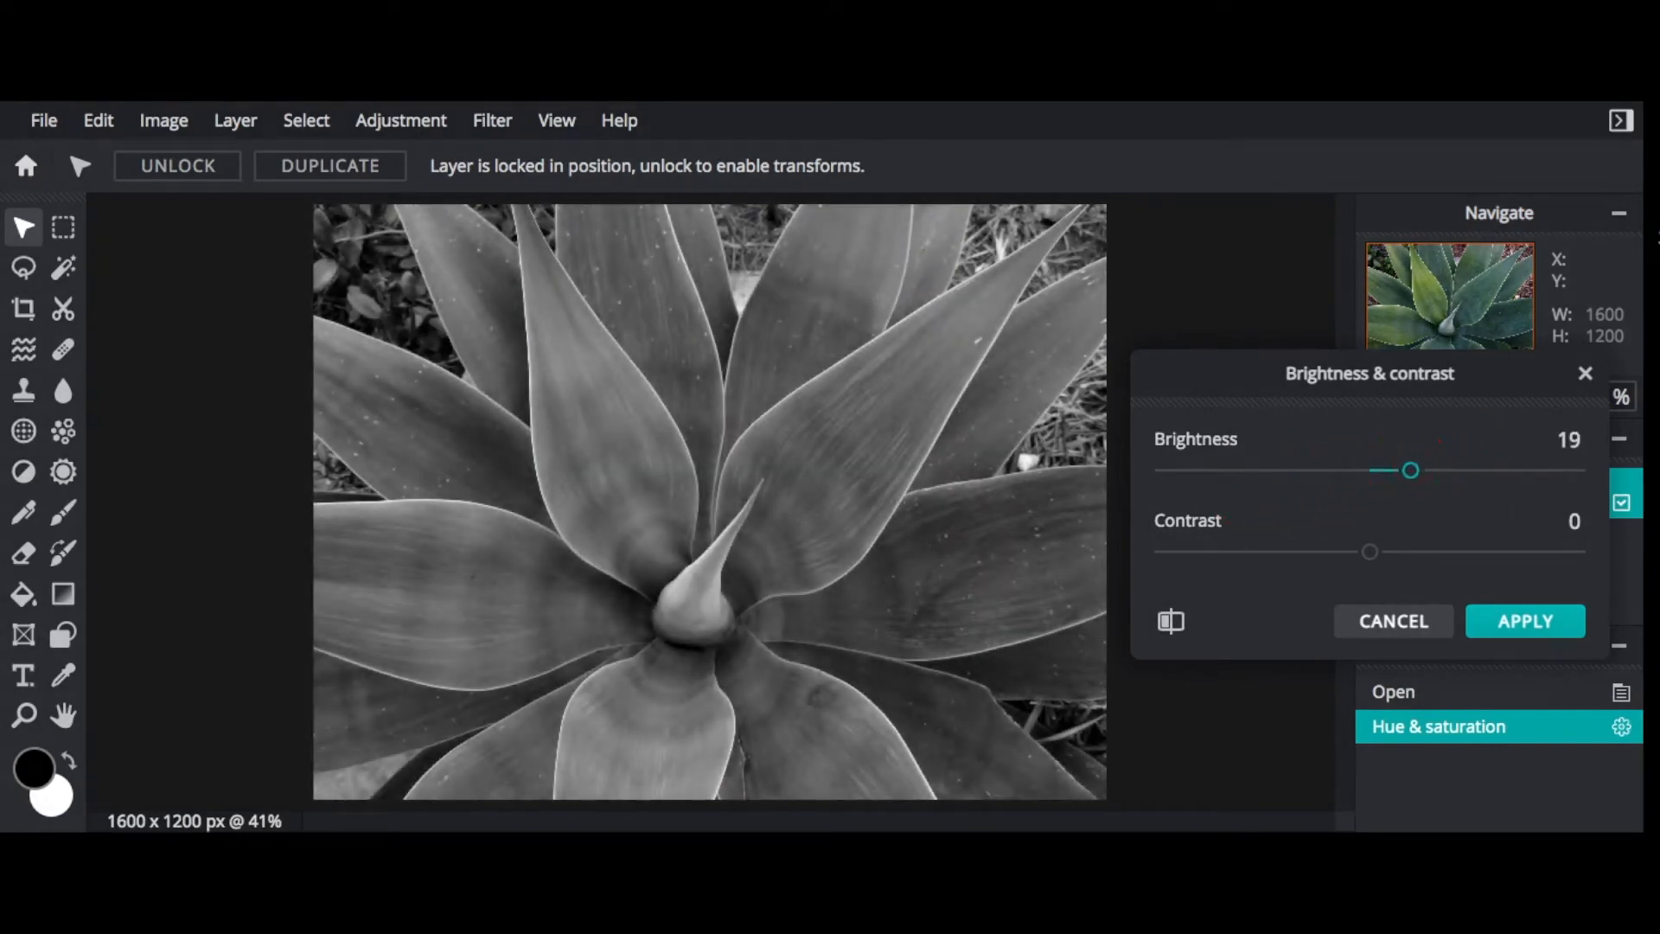
{"action": "left_click_drag", "start_coordinate": [1370, 551], "coordinate": [1444, 552]}
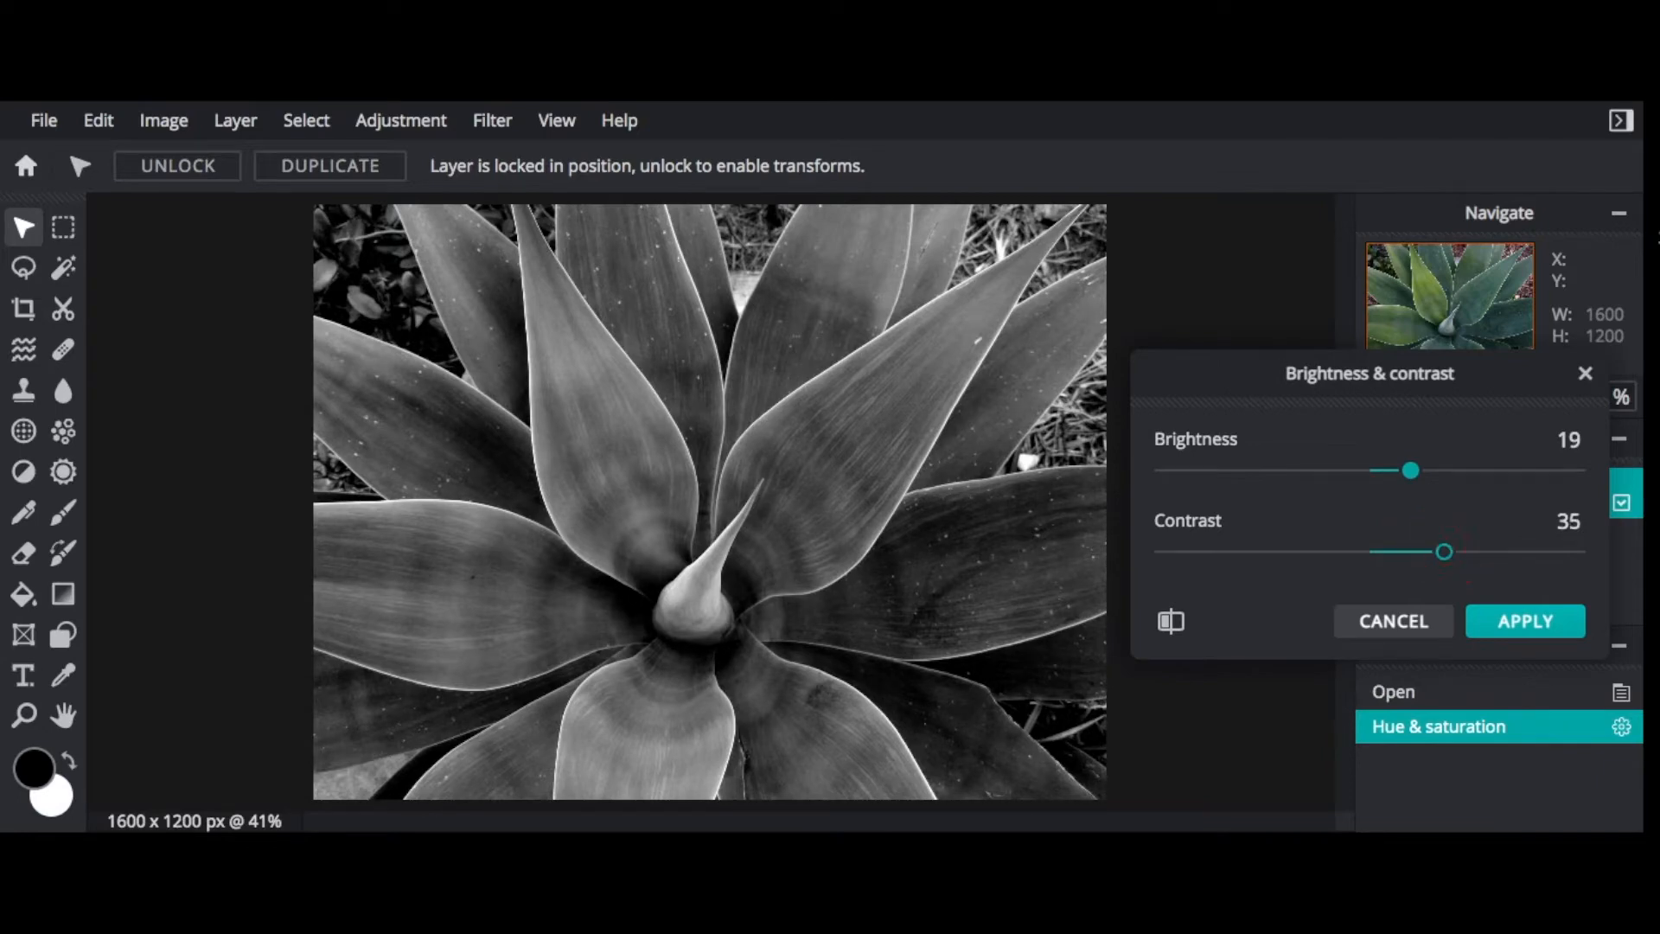
{"action": "left_click", "coordinate": [1517, 623]}
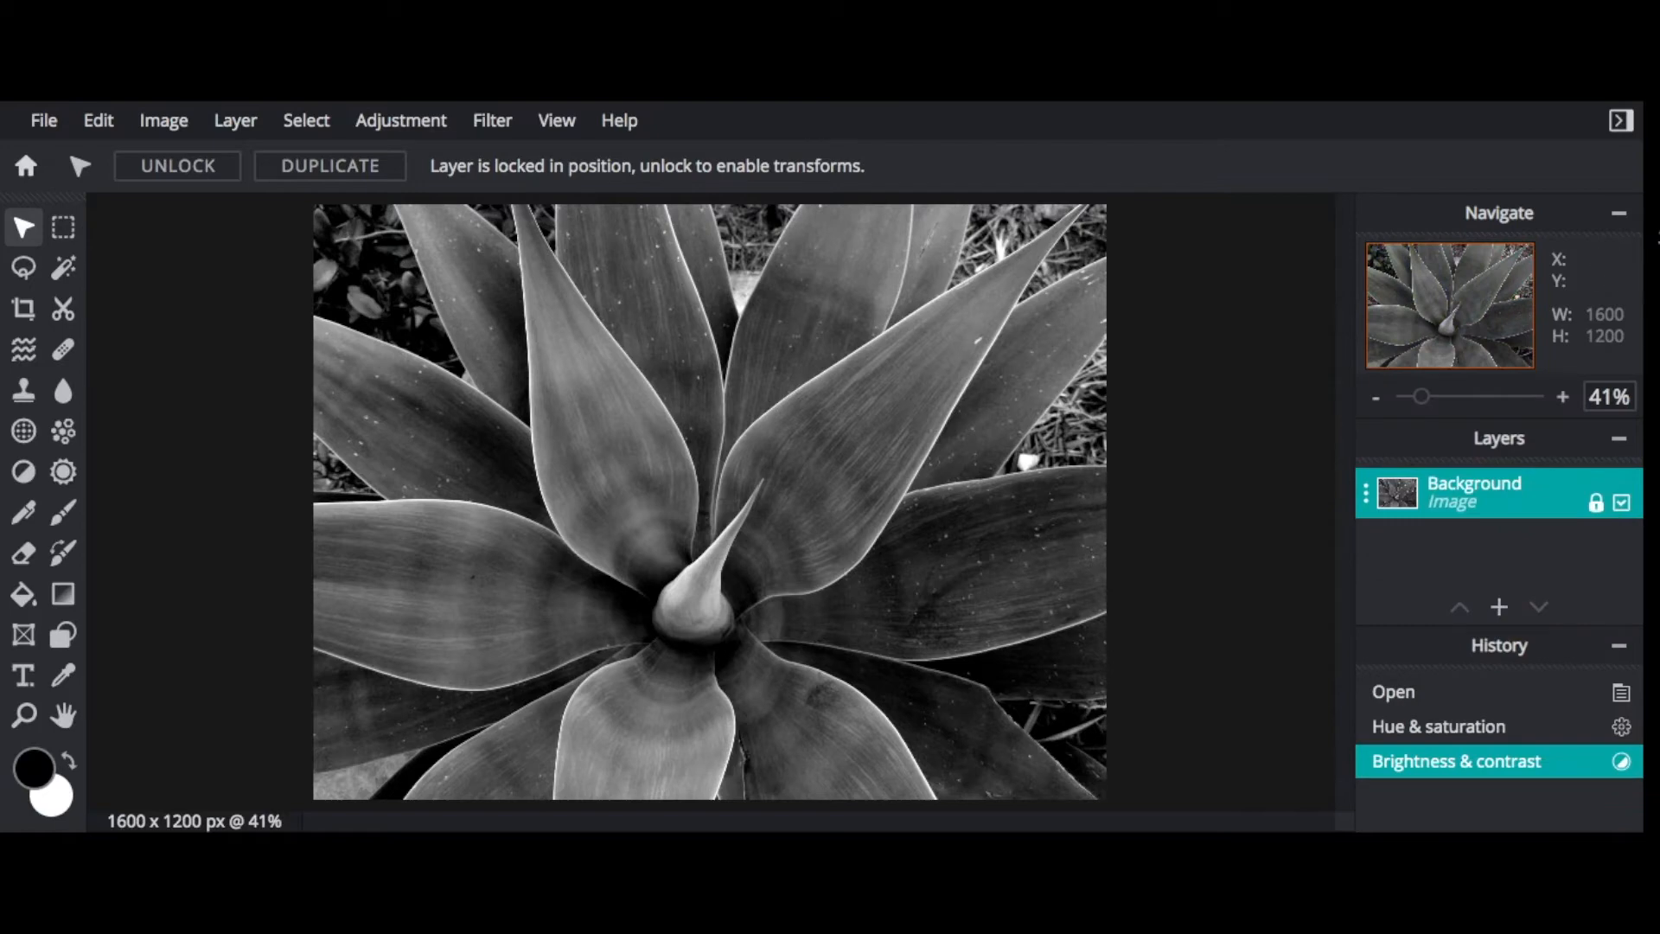
Apply a Highlights & shadows adjustment with Highlights at 148 and Shadows at -23.
{"action": "left_click", "coordinate": [398, 121]}
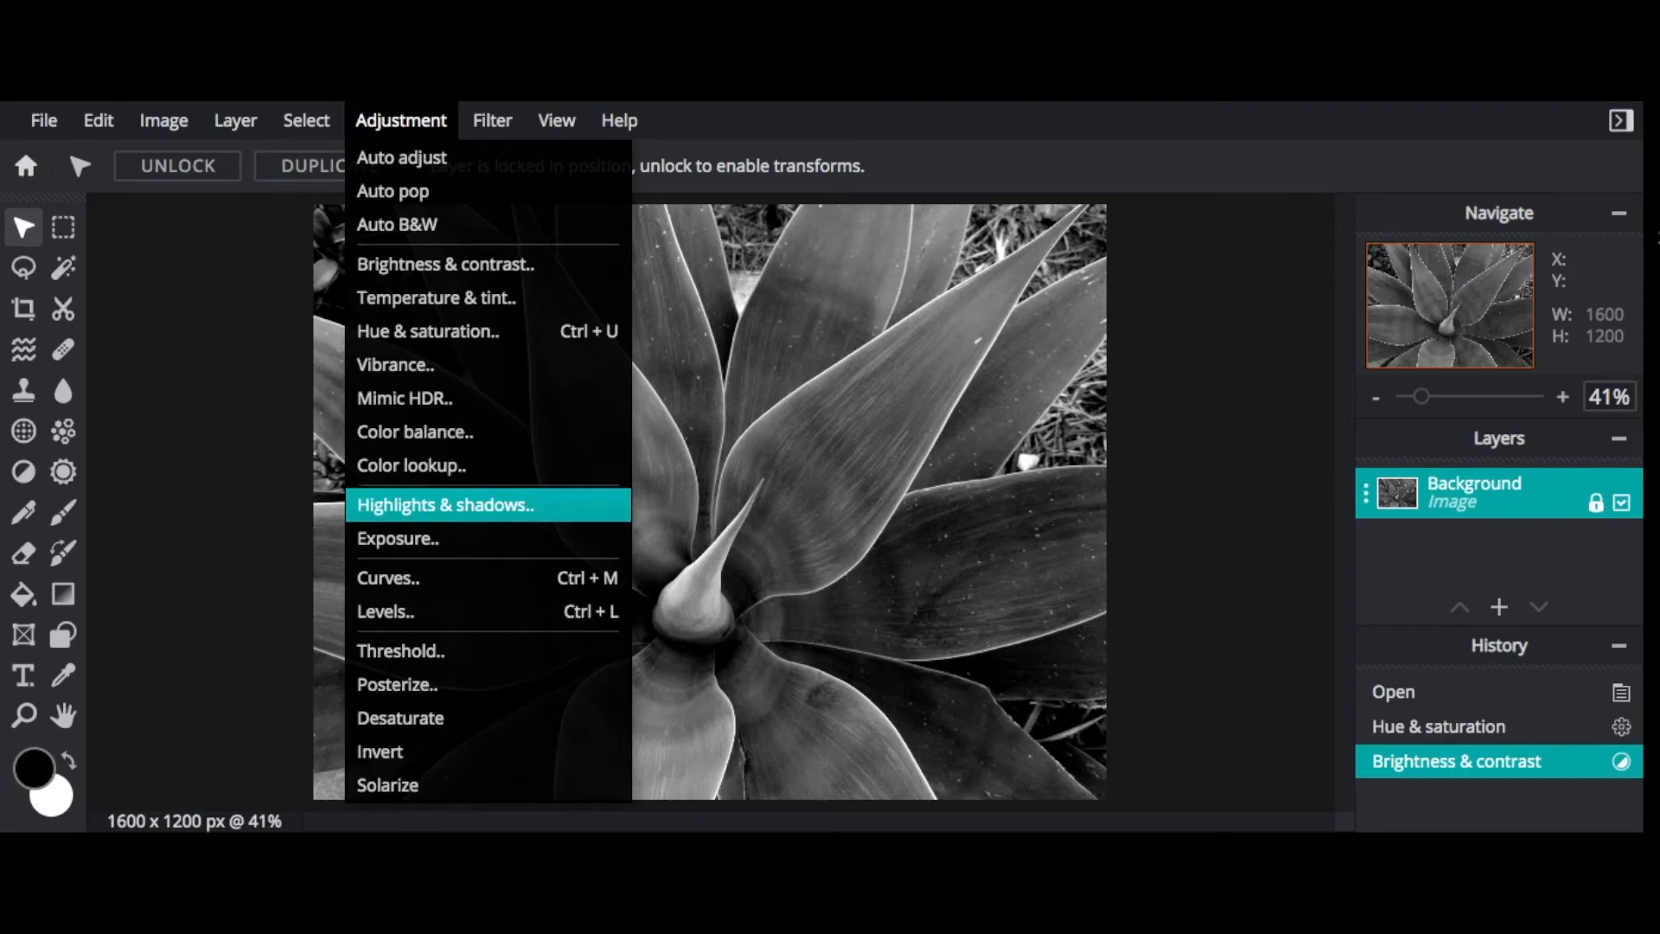
{"action": "left_click", "coordinate": [468, 507]}
{"action": "left_click_drag", "start_coordinate": [1370, 470], "coordinate": [1523, 471]}
{"action": "mouse_move", "coordinate": [1369, 551]}
{"action": "left_mouse_down"}
{"action": "mouse_move", "coordinate": [1289, 552]}
{"action": "mouse_move", "coordinate": [1415, 551]}
{"action": "mouse_move", "coordinate": [1346, 552]}
{"action": "left_mouse_up"}
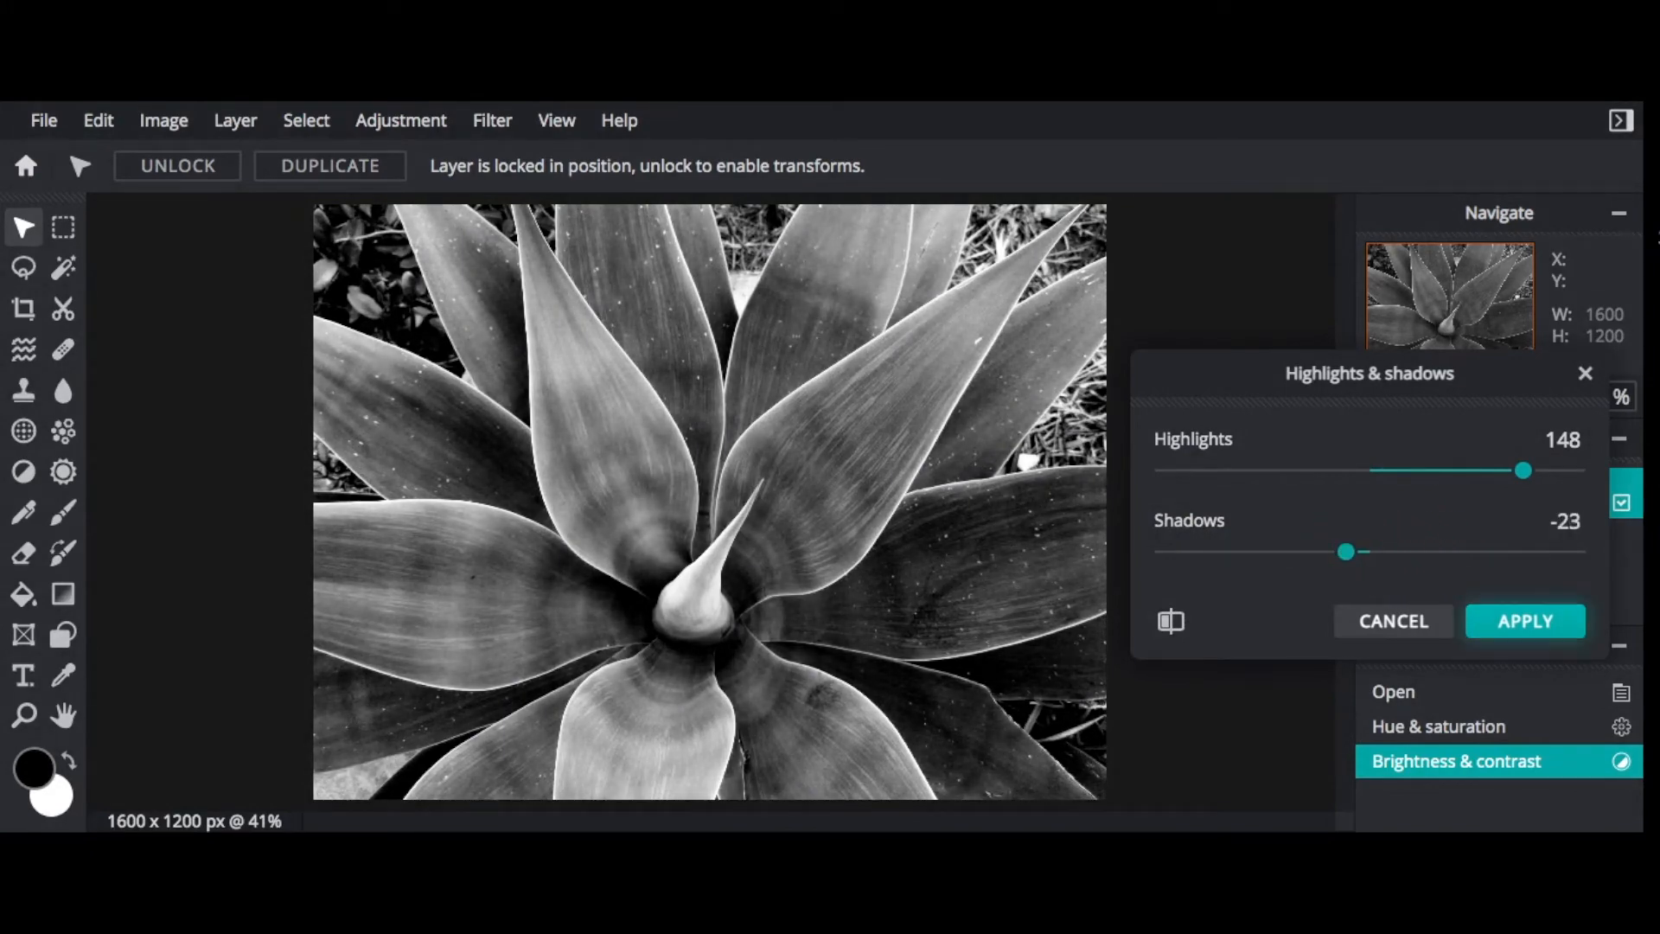
{"action": "left_click", "coordinate": [1525, 620]}
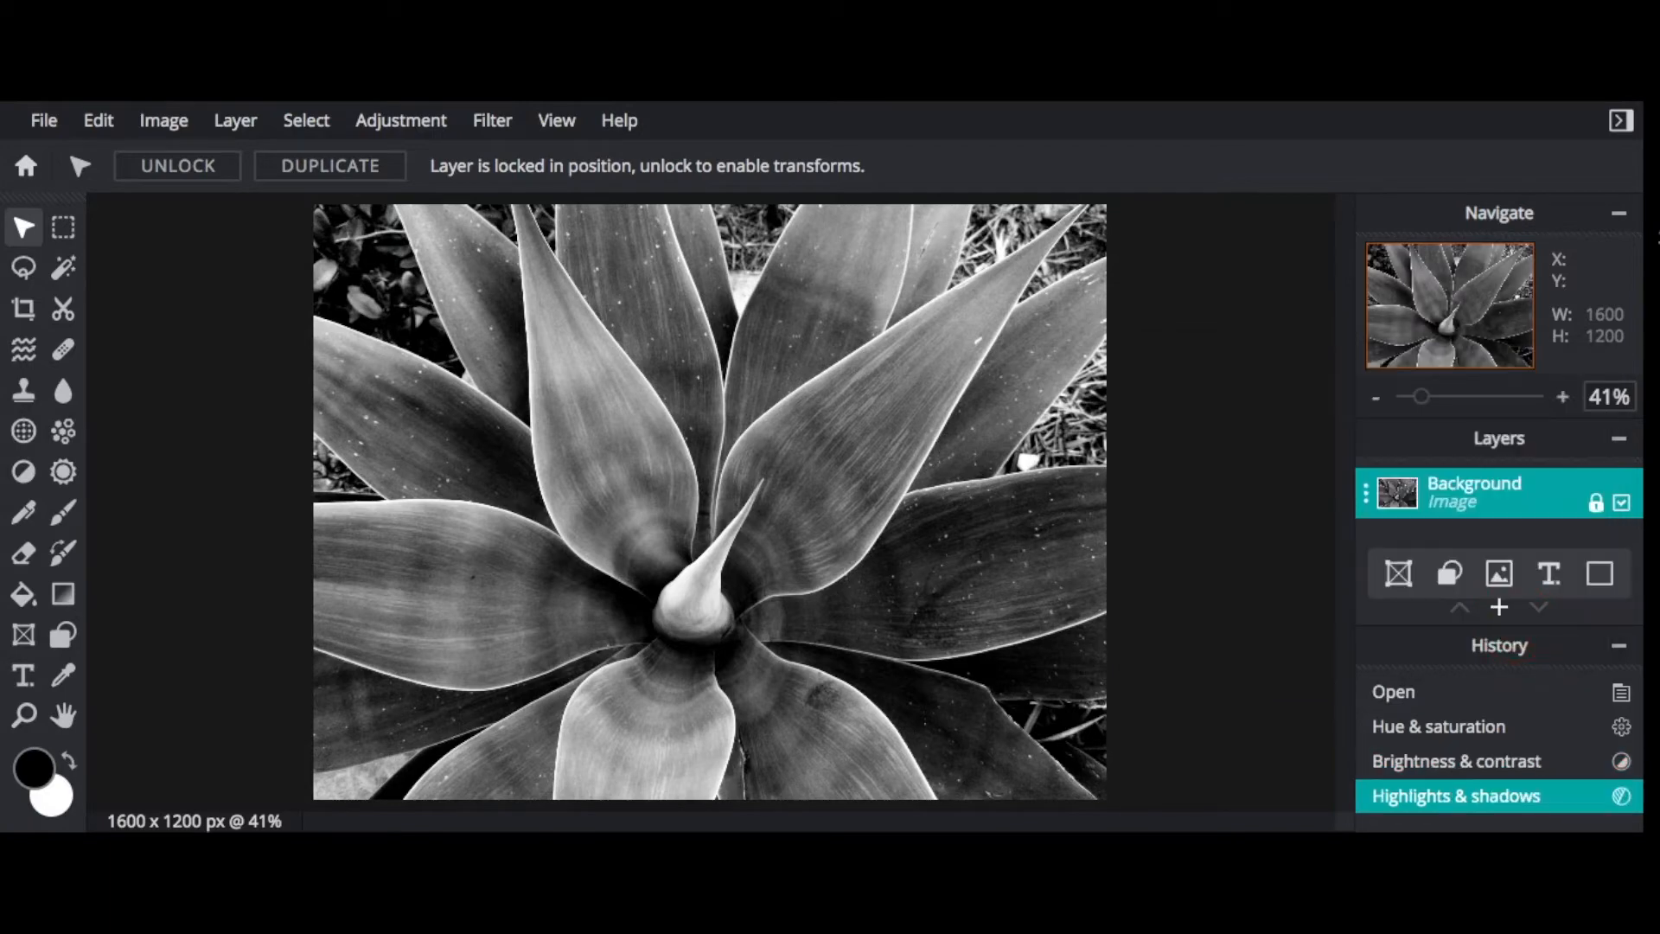
Try an Exposure adjustment with an amount of 5 on the black-and-white photo, then discard it.
{"action": "left_click", "coordinate": [401, 120]}
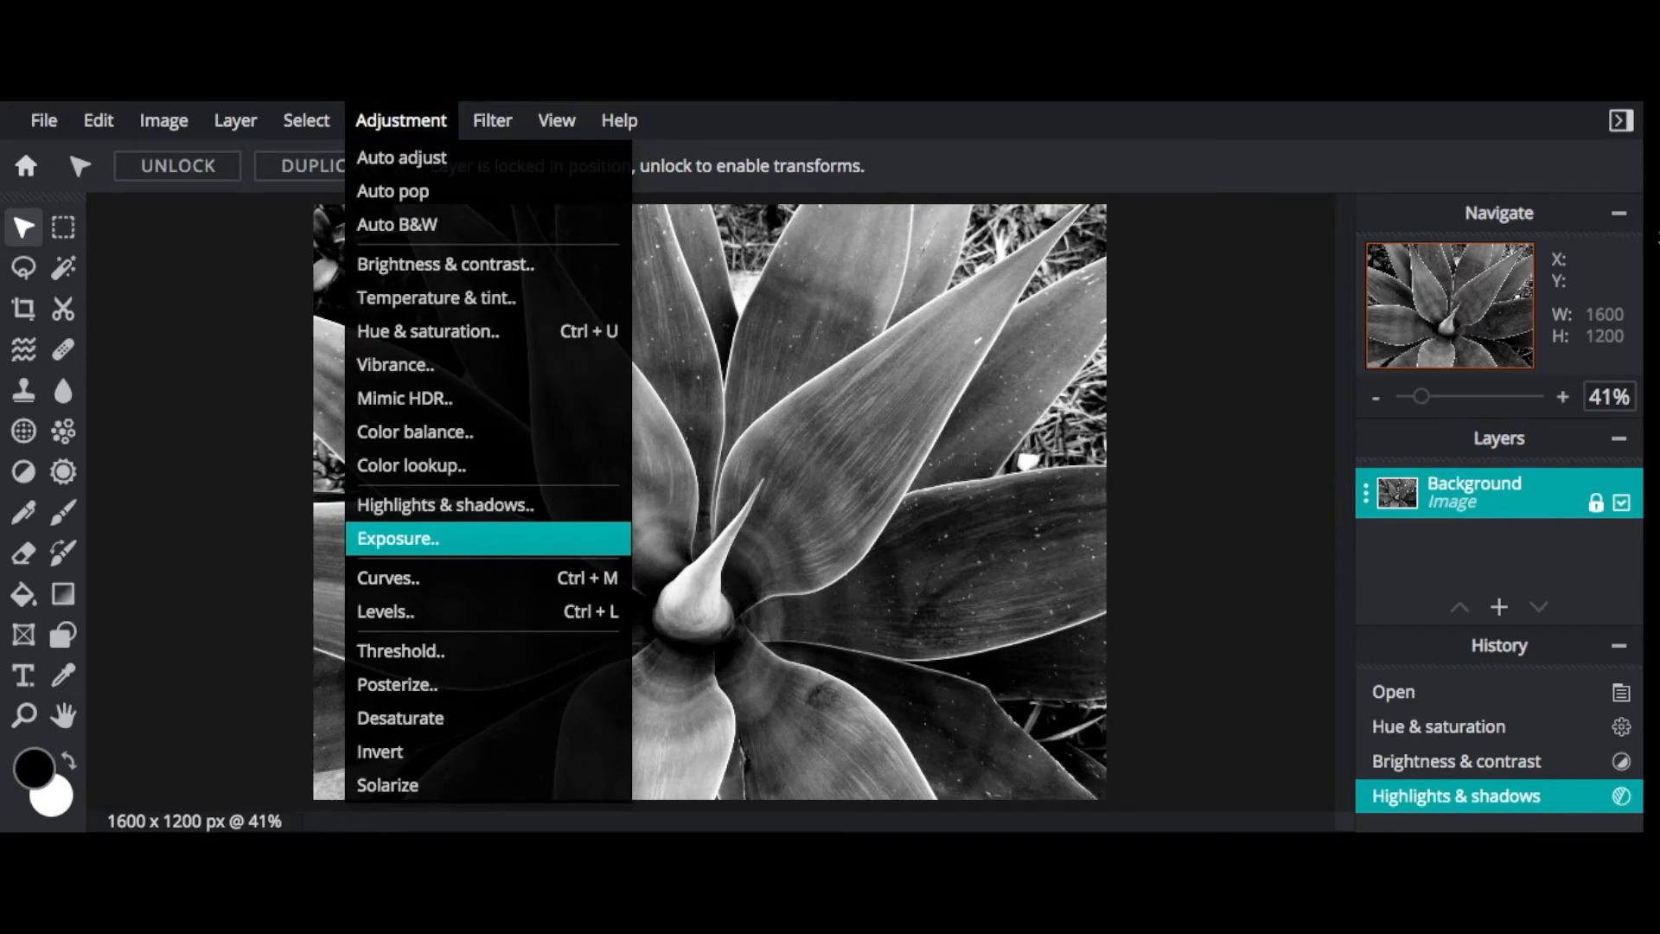
{"action": "left_click", "coordinate": [398, 538]}
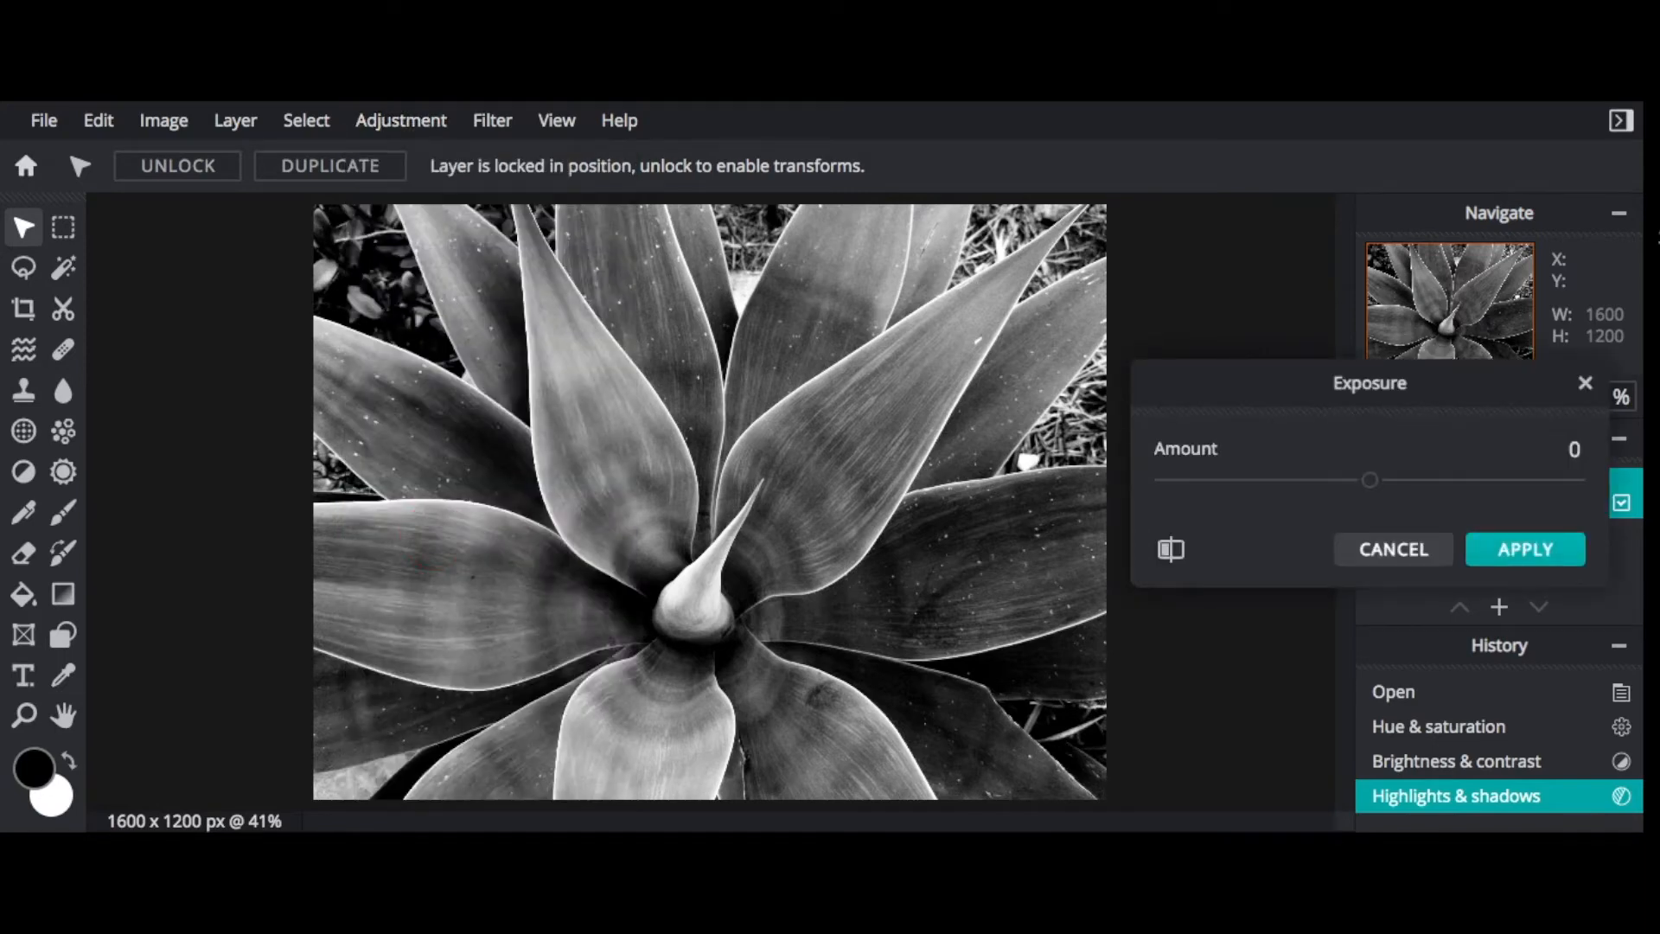
{"action": "mouse_move", "coordinate": [1369, 480]}
{"action": "left_mouse_down"}
{"action": "mouse_move", "coordinate": [1577, 479]}
{"action": "mouse_move", "coordinate": [1128, 484]}
{"action": "mouse_move", "coordinate": [1407, 480]}
{"action": "mouse_move", "coordinate": [1362, 480]}
{"action": "mouse_move", "coordinate": [1401, 480]}
{"action": "mouse_move", "coordinate": [1381, 480]}
{"action": "left_mouse_up"}
{"action": "left_click", "coordinate": [1394, 549]}
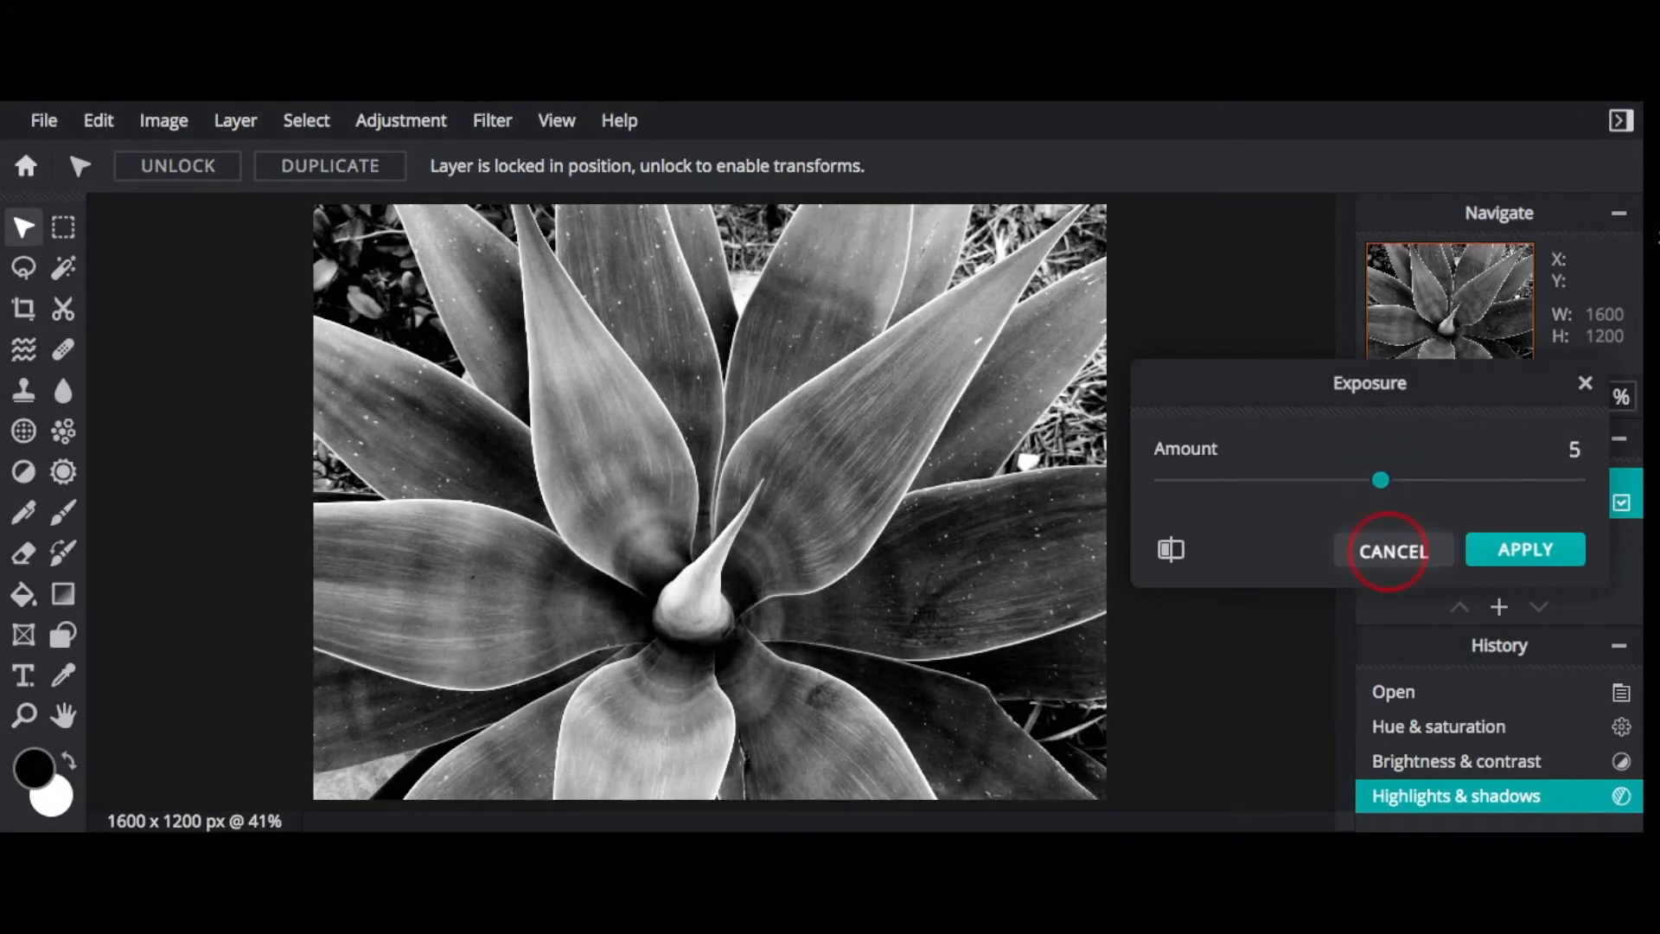
Try a Levels adjustment with midtones 0.9, input white point 212 and output white point 252, then discard it.
{"action": "left_click", "coordinate": [402, 120]}
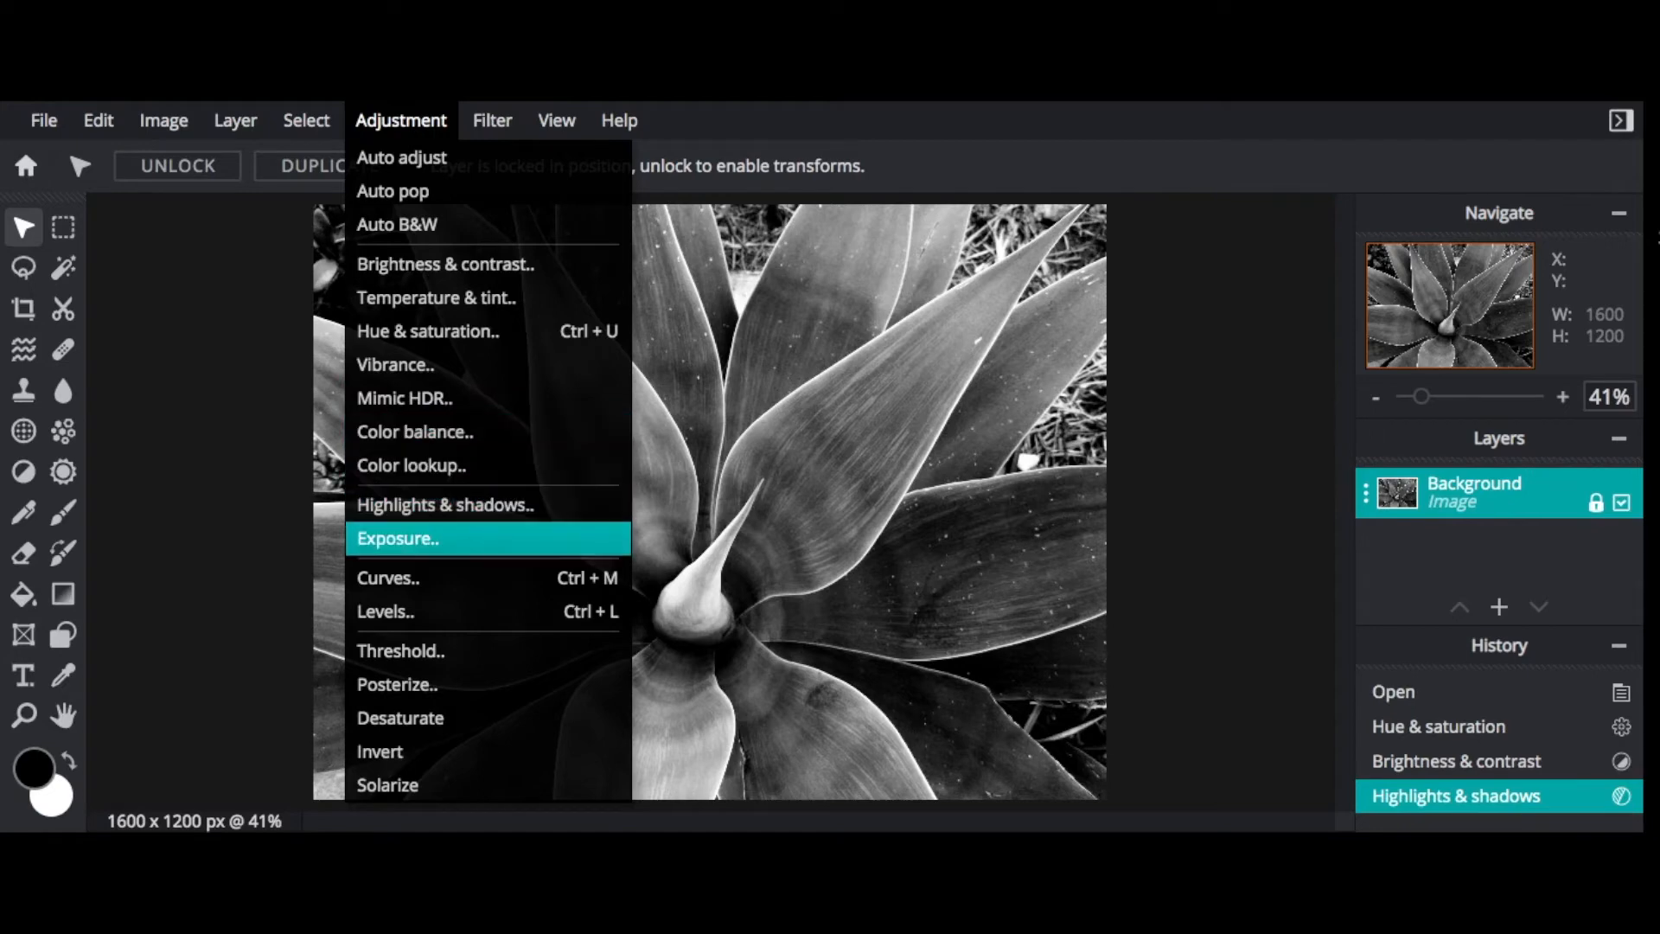
{"action": "left_click", "coordinate": [437, 611]}
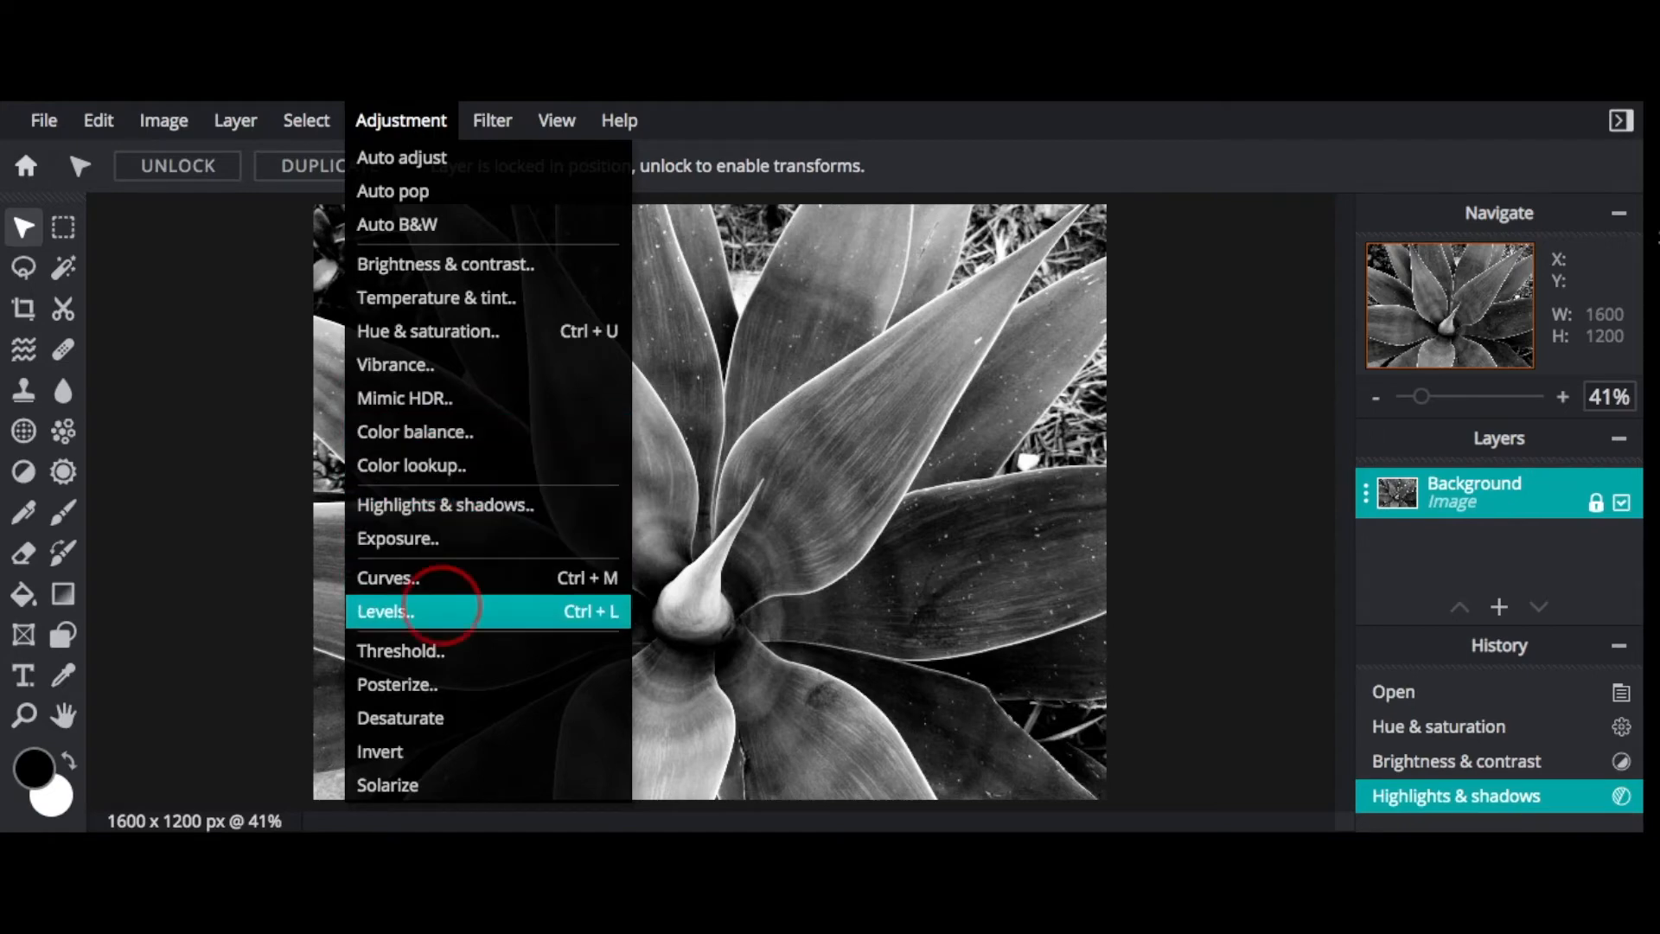
{"action": "mouse_move", "coordinate": [1396, 461]}
{"action": "left_mouse_down"}
{"action": "mouse_move", "coordinate": [1438, 459]}
{"action": "mouse_move", "coordinate": [1354, 460]}
{"action": "mouse_move", "coordinate": [1390, 460]}
{"action": "left_mouse_up"}
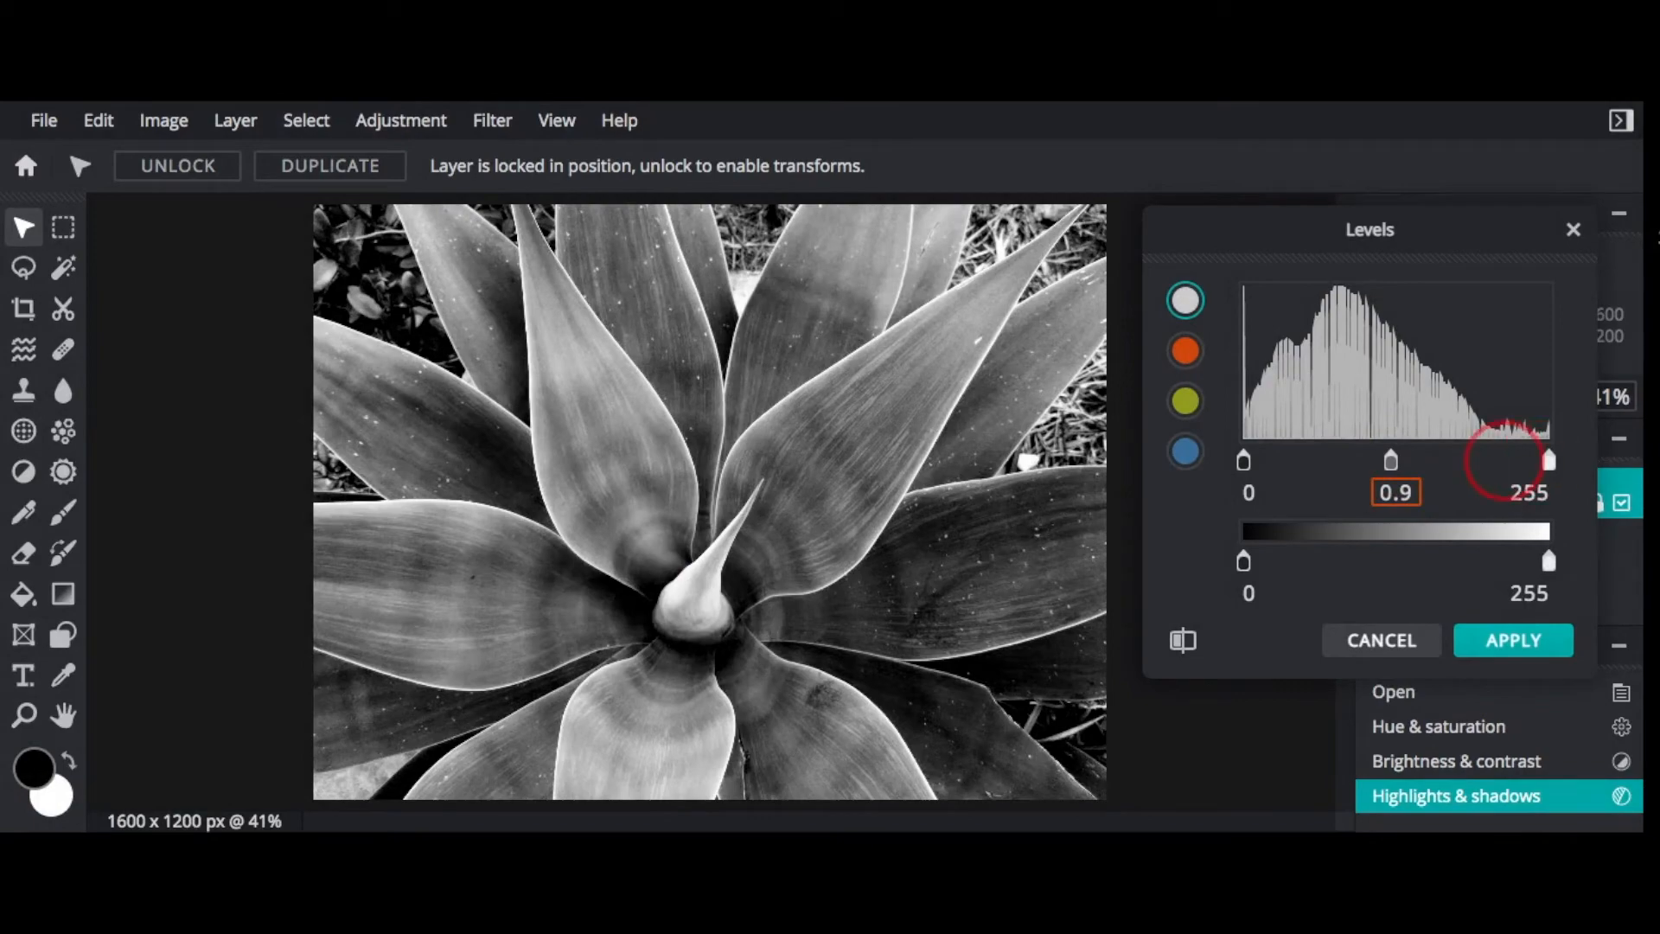
{"action": "left_click_drag", "start_coordinate": [1548, 460], "coordinate": [1497, 460]}
{"action": "mouse_move", "coordinate": [1549, 561]}
{"action": "left_mouse_down"}
{"action": "mouse_move", "coordinate": [1444, 561]}
{"action": "mouse_move", "coordinate": [1545, 561]}
{"action": "left_mouse_up"}
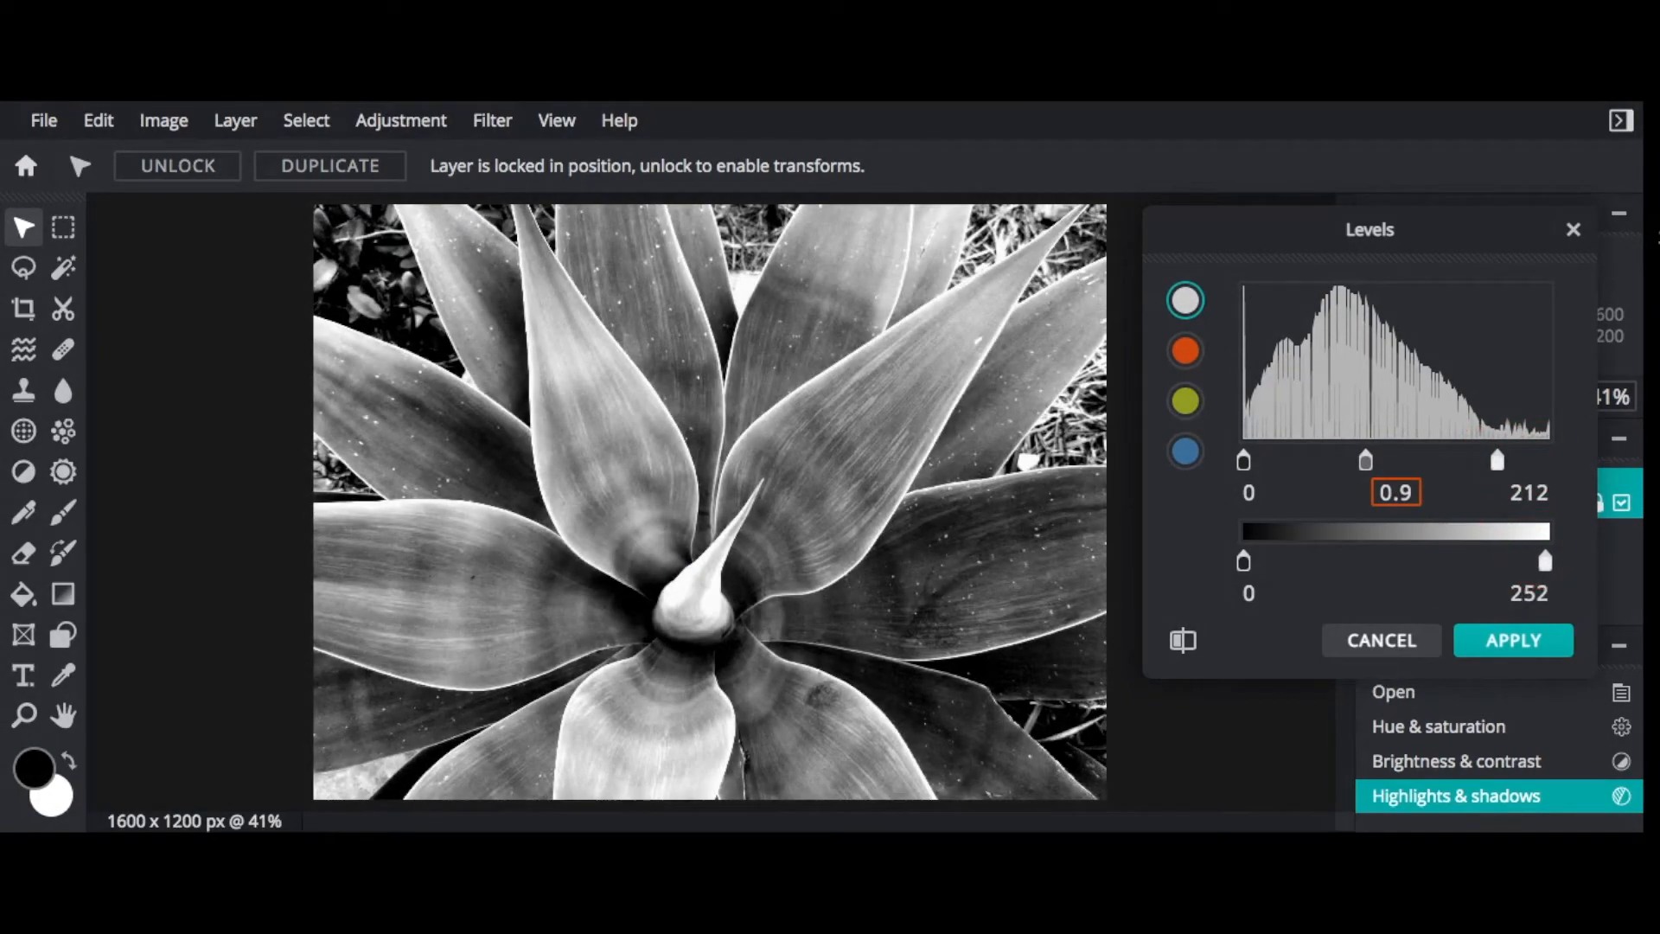
{"action": "left_click", "coordinate": [1378, 641]}
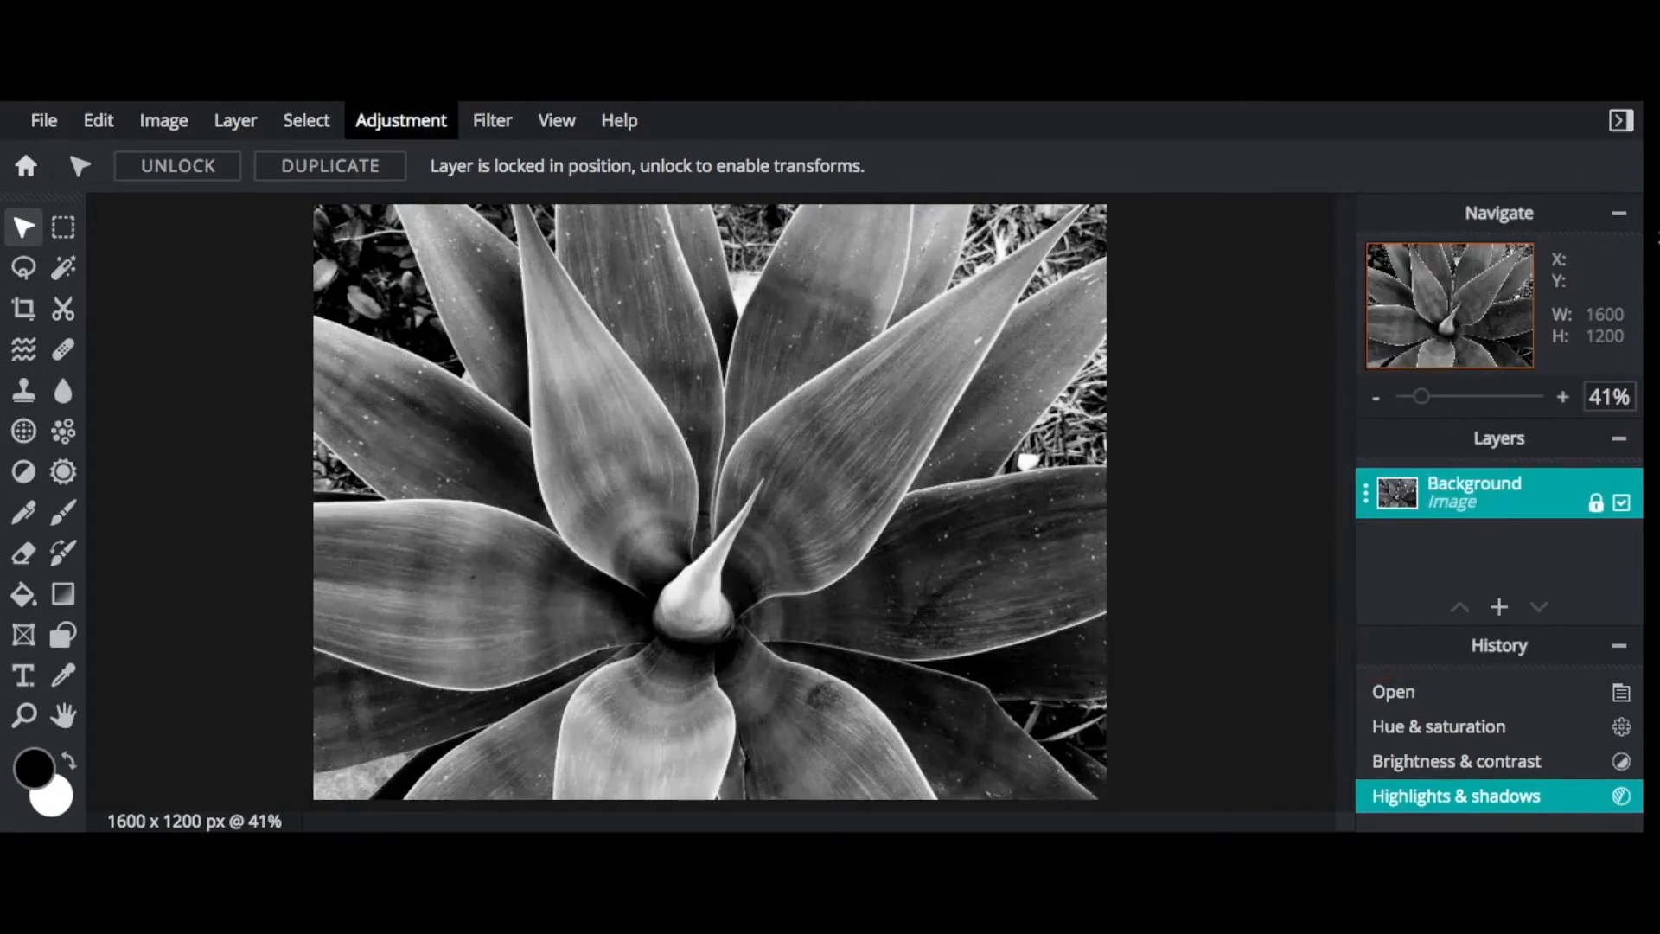
Try changing the Saturation of the black-and-white photo, ending at -1, and discard the adjustment.
{"action": "left_click", "coordinate": [400, 120]}
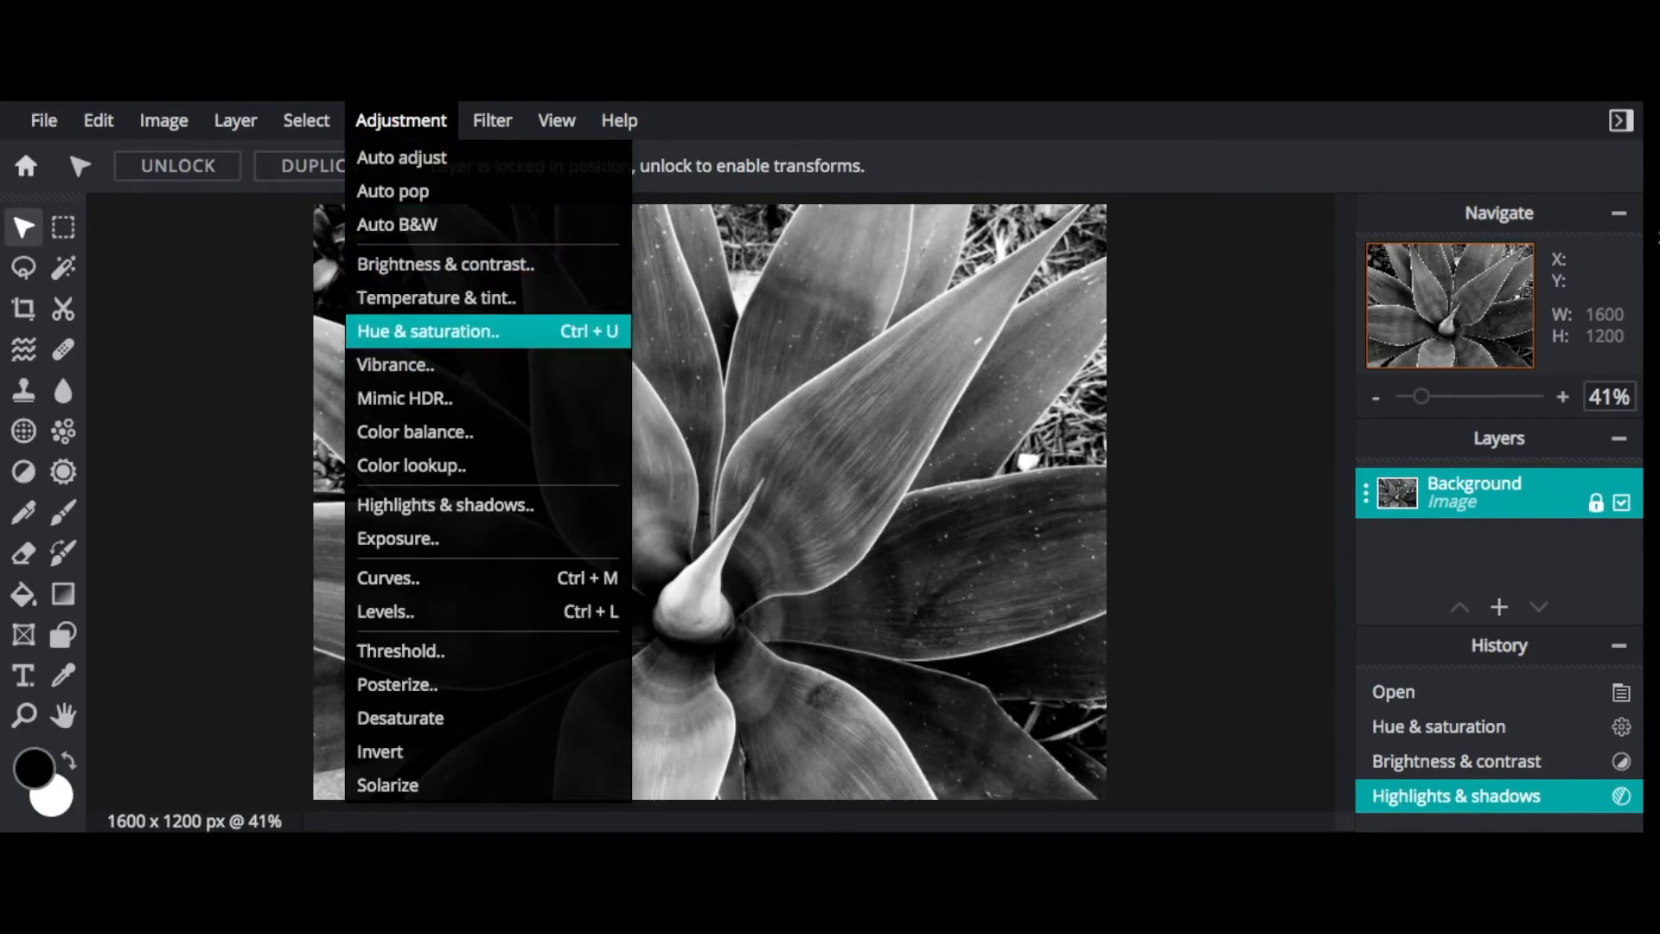
{"action": "left_click", "coordinate": [402, 328]}
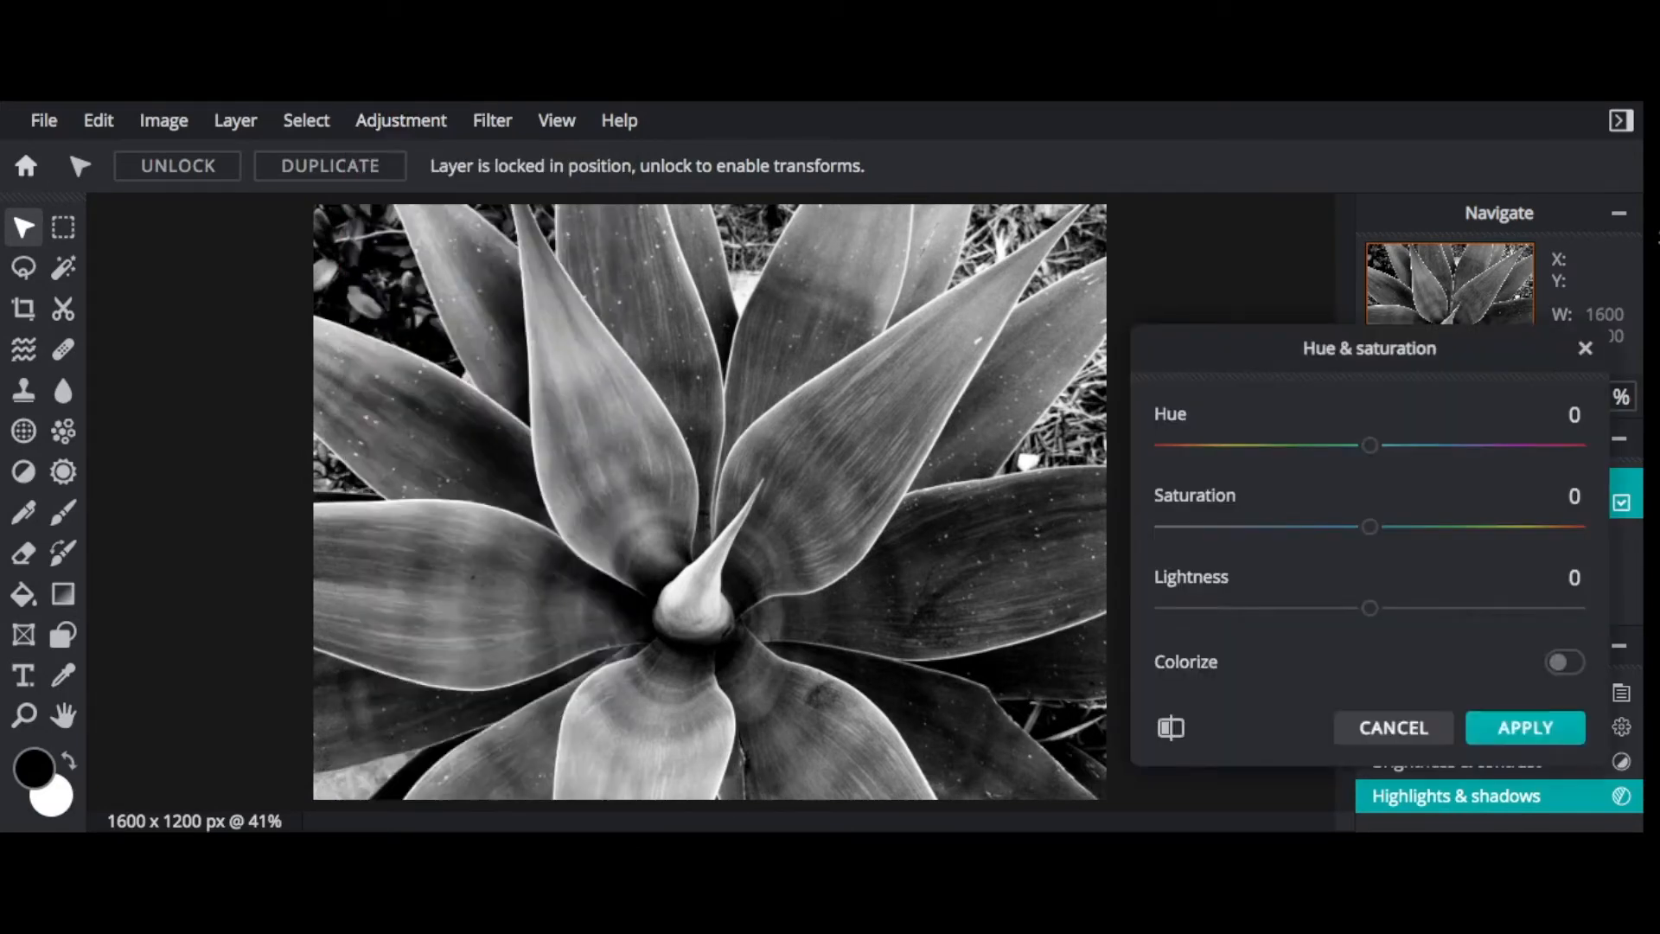
{"action": "left_click", "coordinate": [1370, 527]}
{"action": "left_click_drag", "start_coordinate": [1370, 528], "coordinate": [1276, 527]}
{"action": "left_click_drag", "start_coordinate": [1163, 527], "coordinate": [1367, 527]}
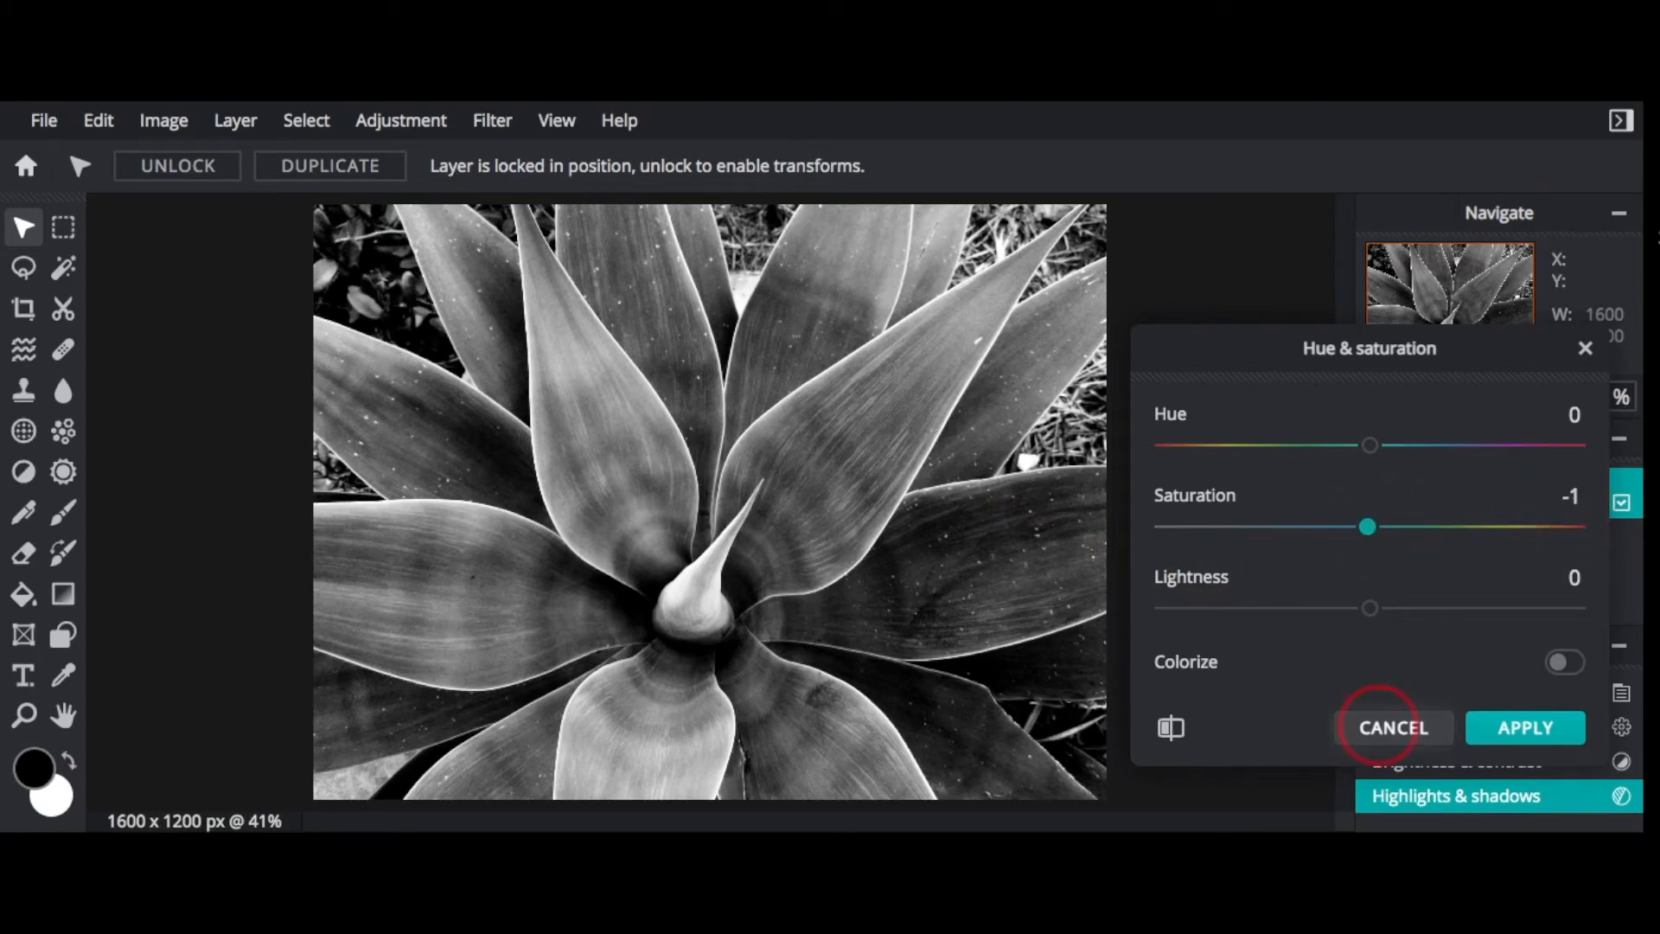
{"action": "left_click", "coordinate": [1394, 728]}
{"action": "left_click", "coordinate": [401, 121]}
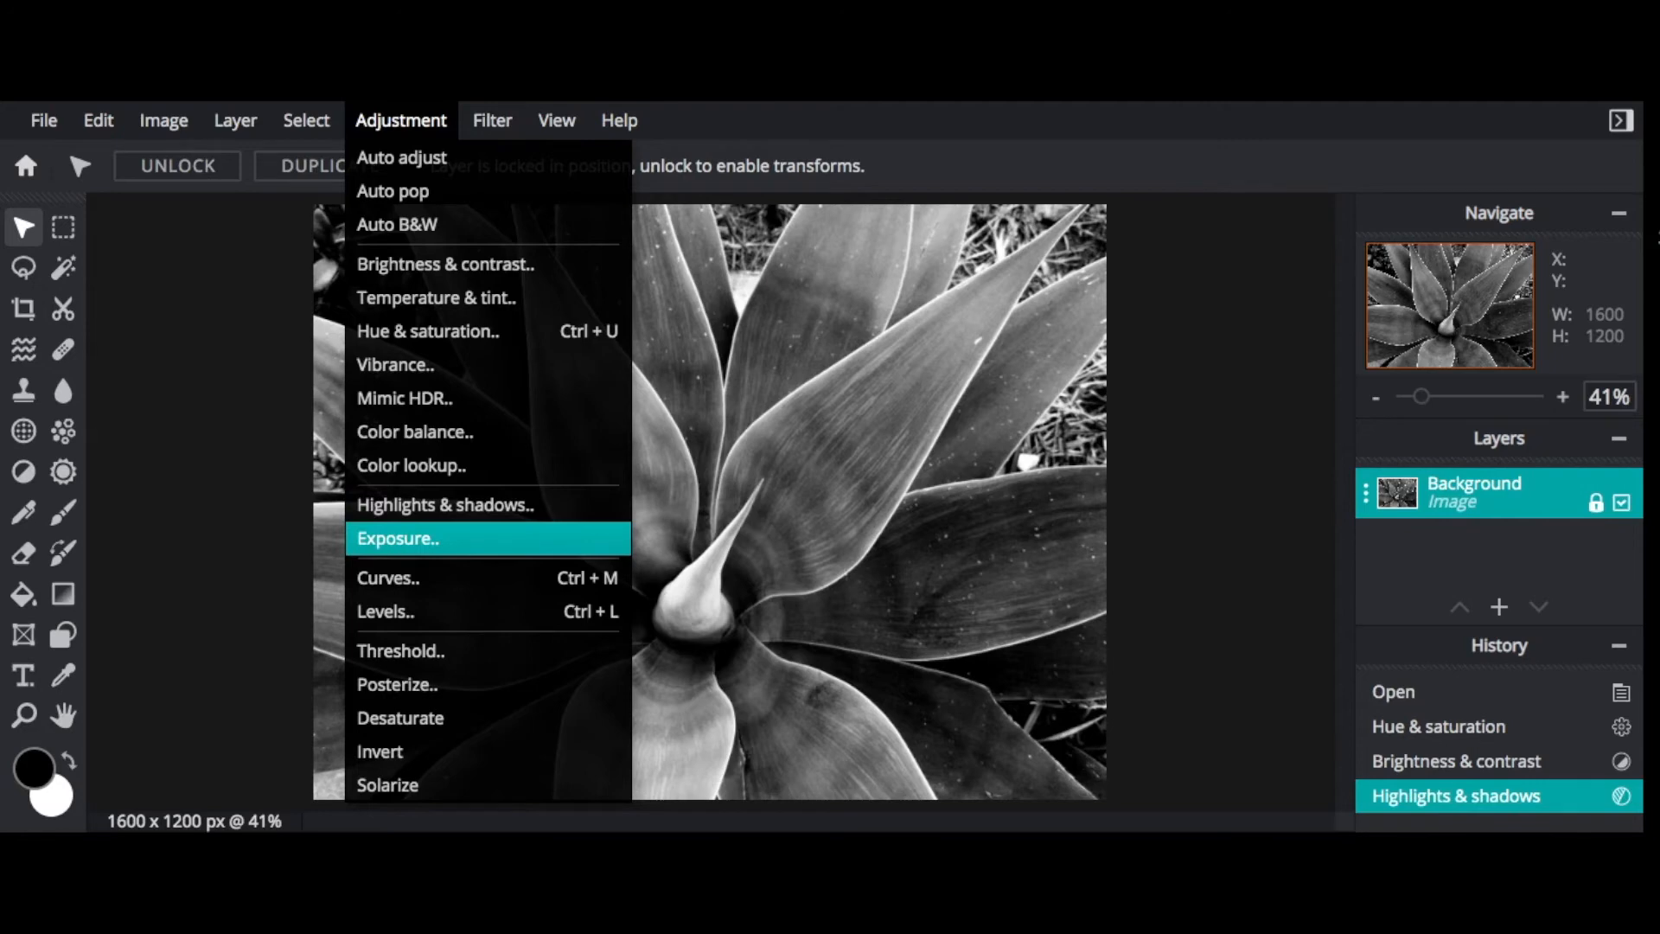
{"action": "left_click", "coordinate": [332, 450]}
{"action": "left_click", "coordinate": [401, 120]}
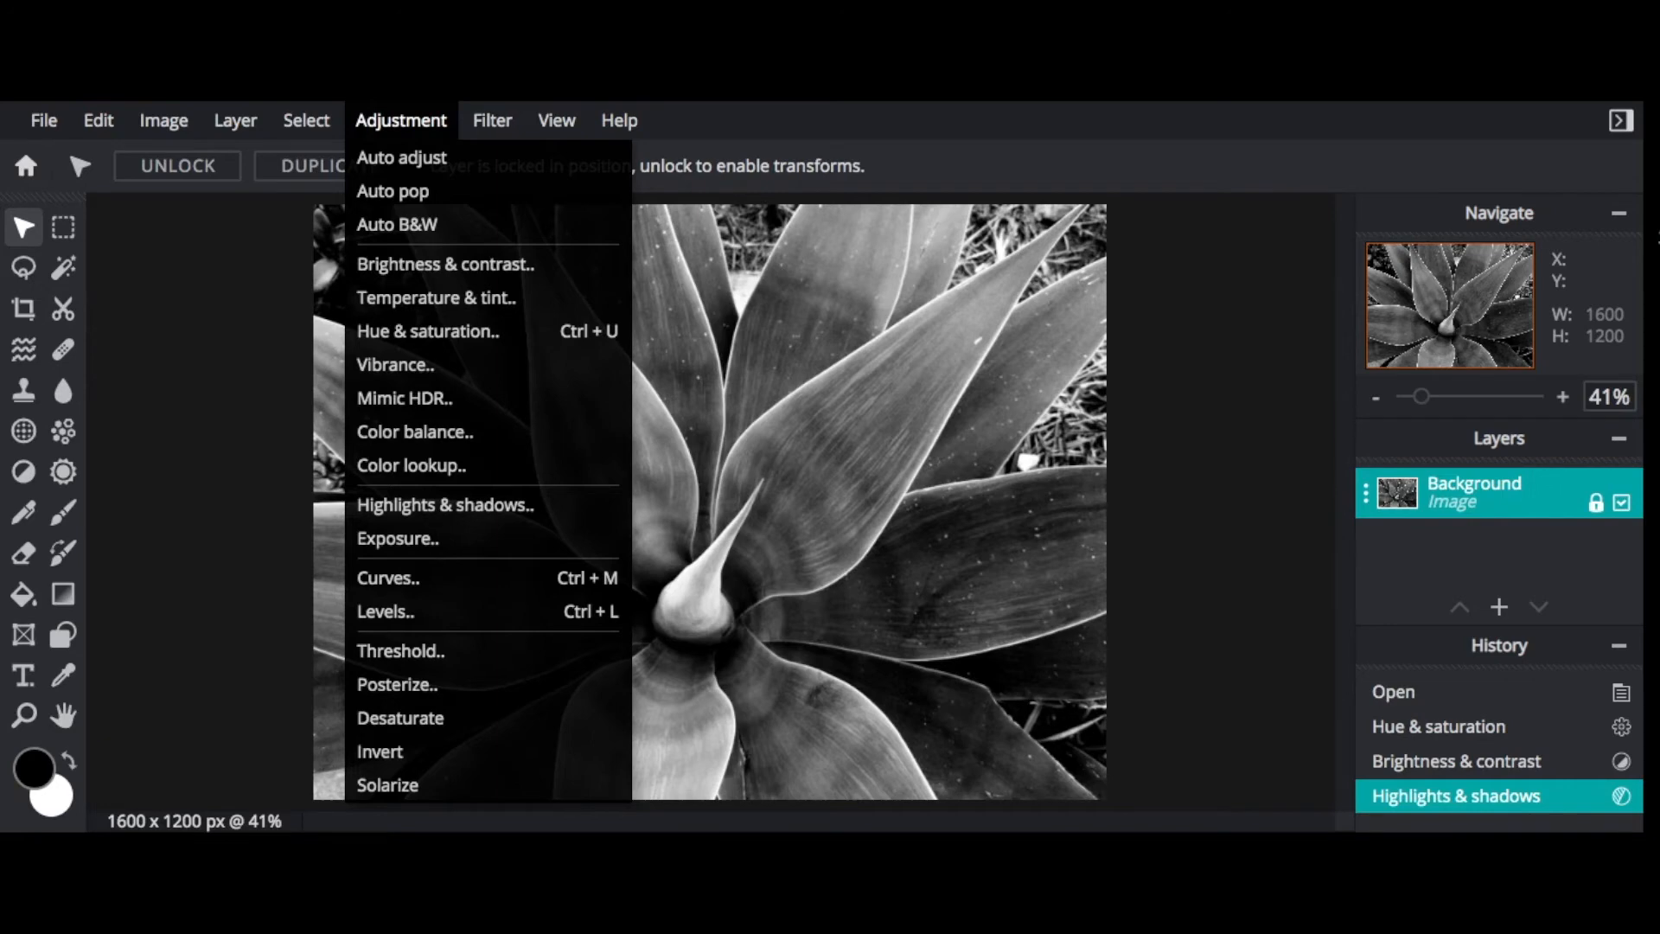
{"action": "left_click", "coordinate": [401, 120]}
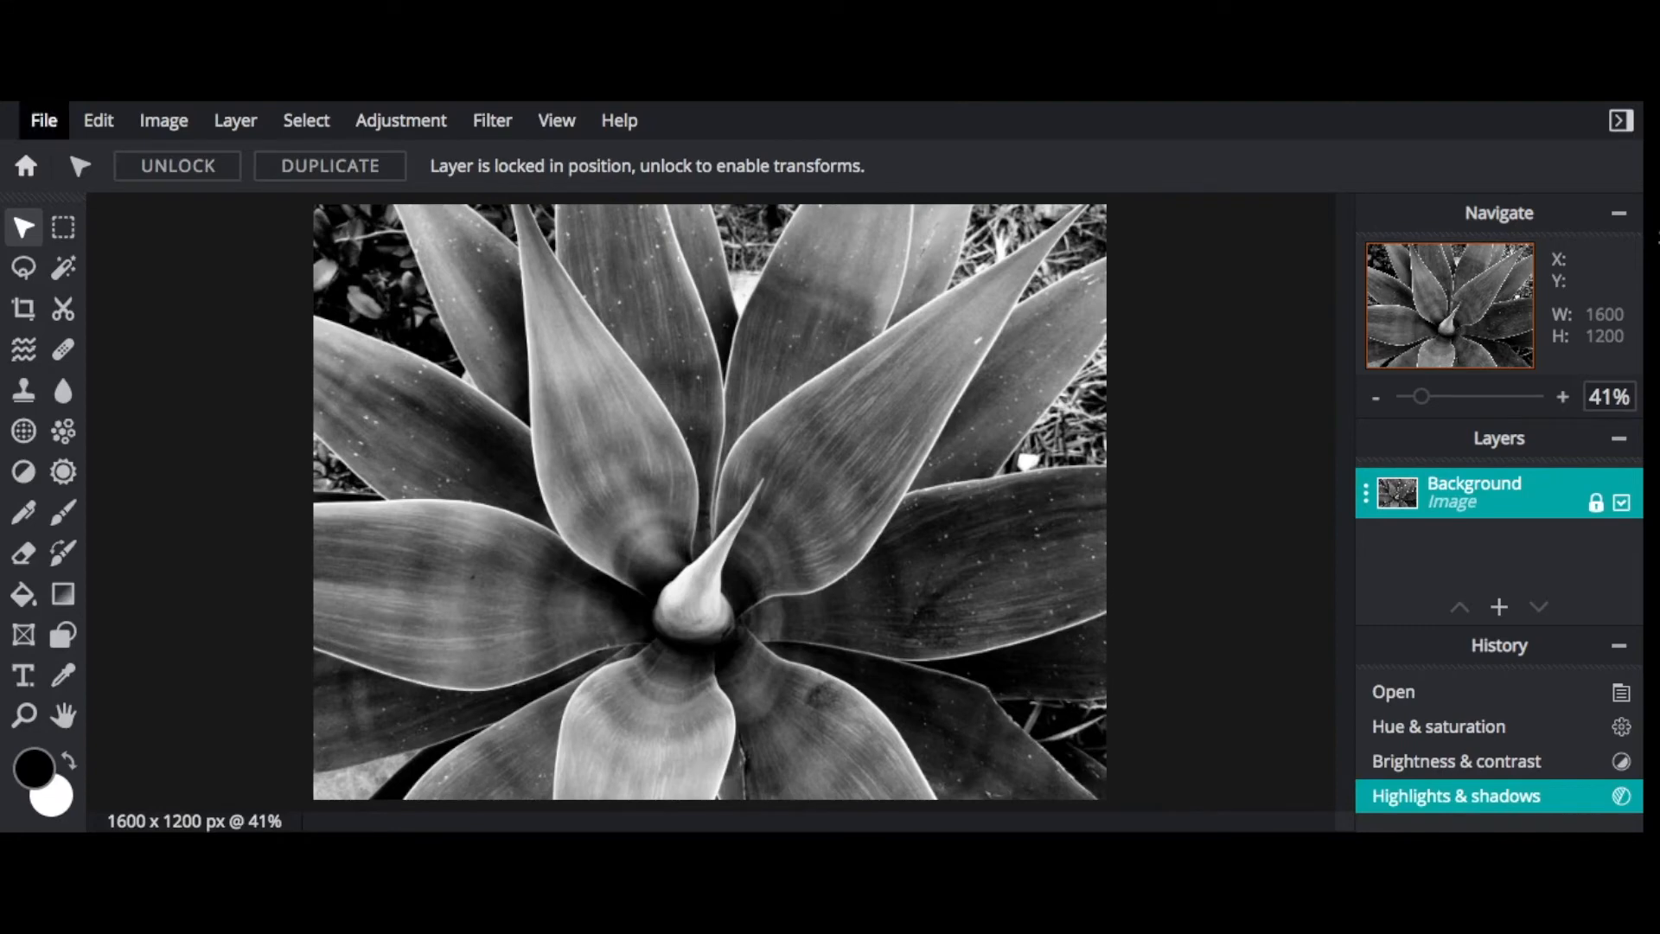
Export the finished black-and-white image as a PNG using quick export.
{"action": "left_click", "coordinate": [47, 125]}
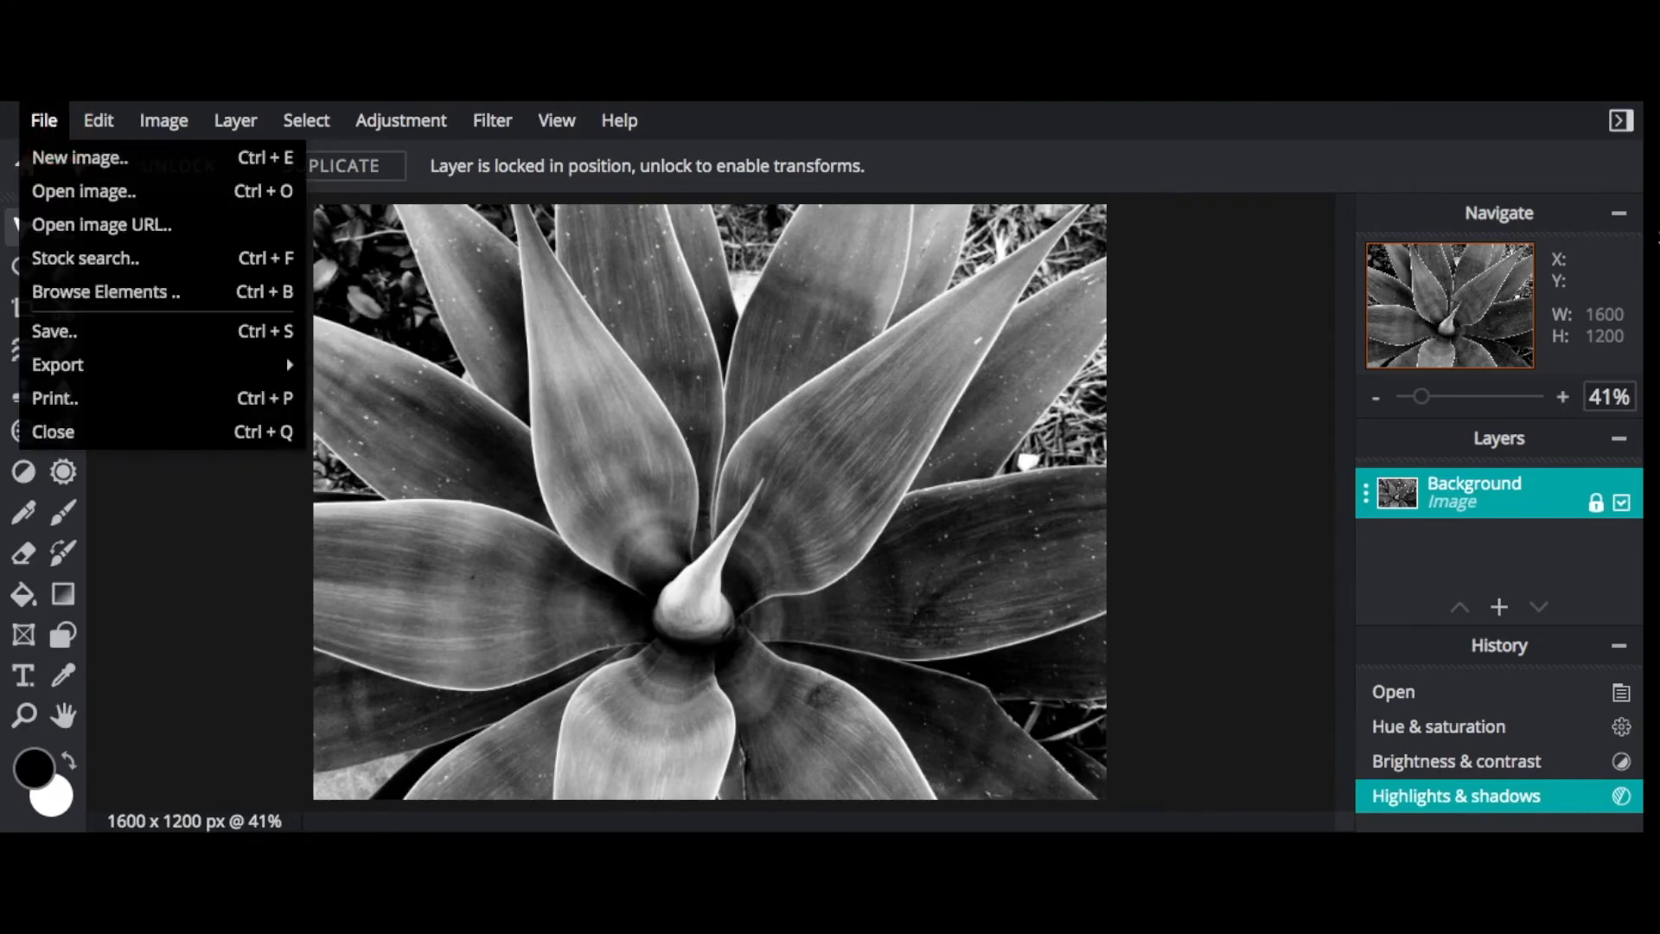
{"action": "mouse_move", "coordinate": [130, 364]}
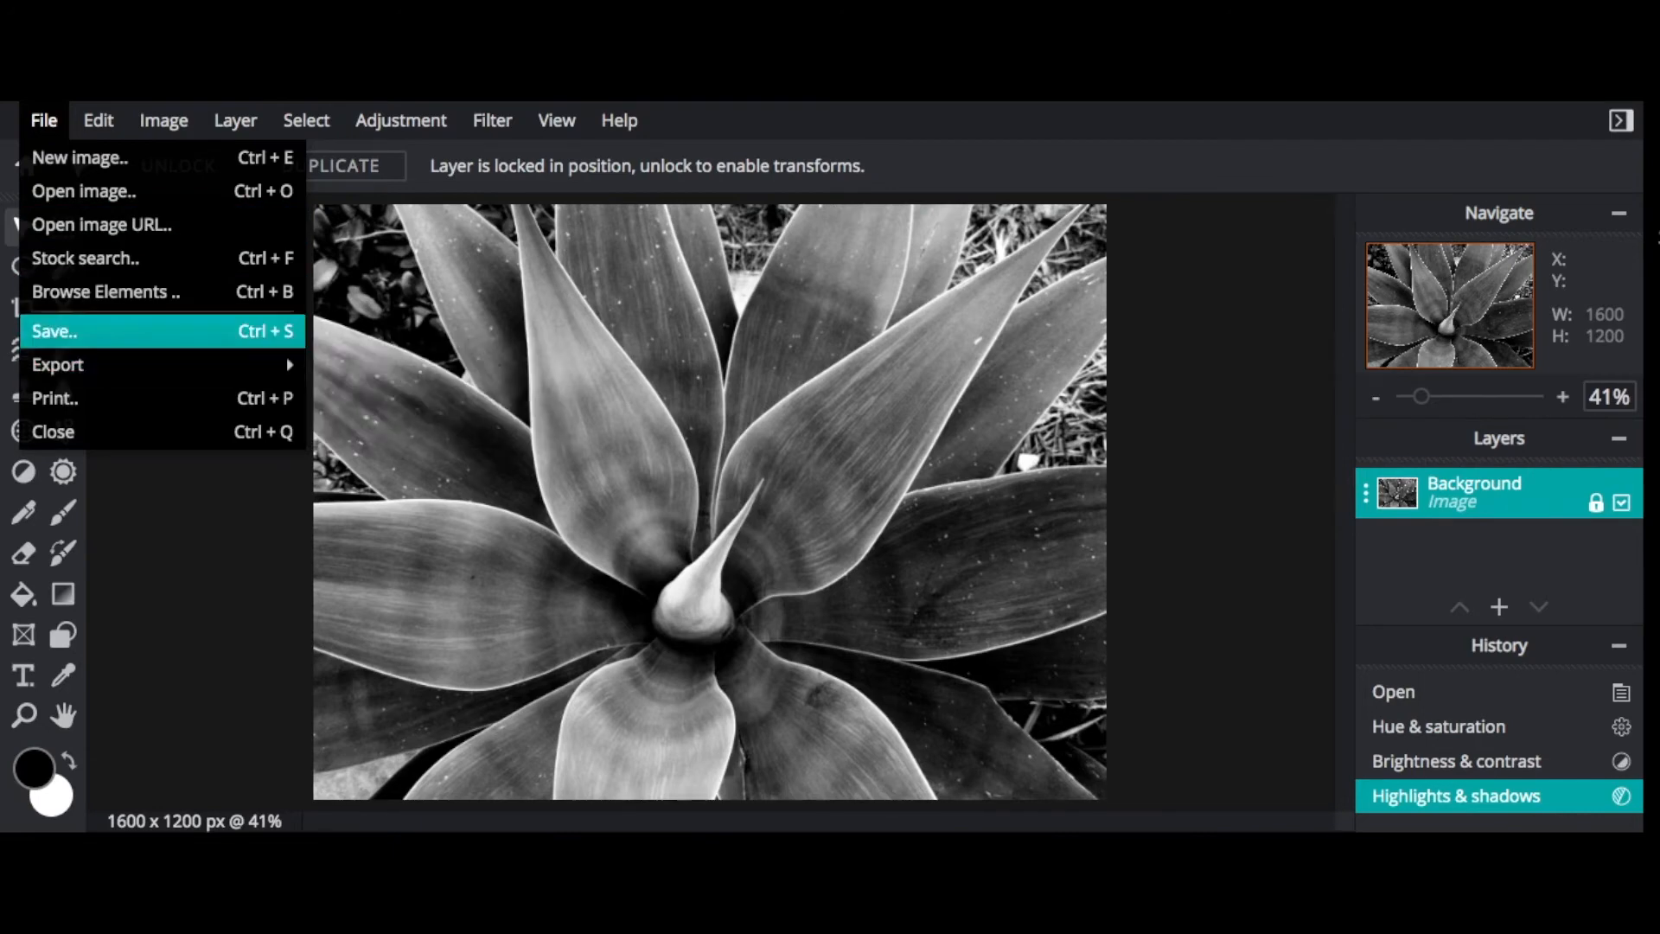
{"action": "left_click", "coordinate": [121, 331]}
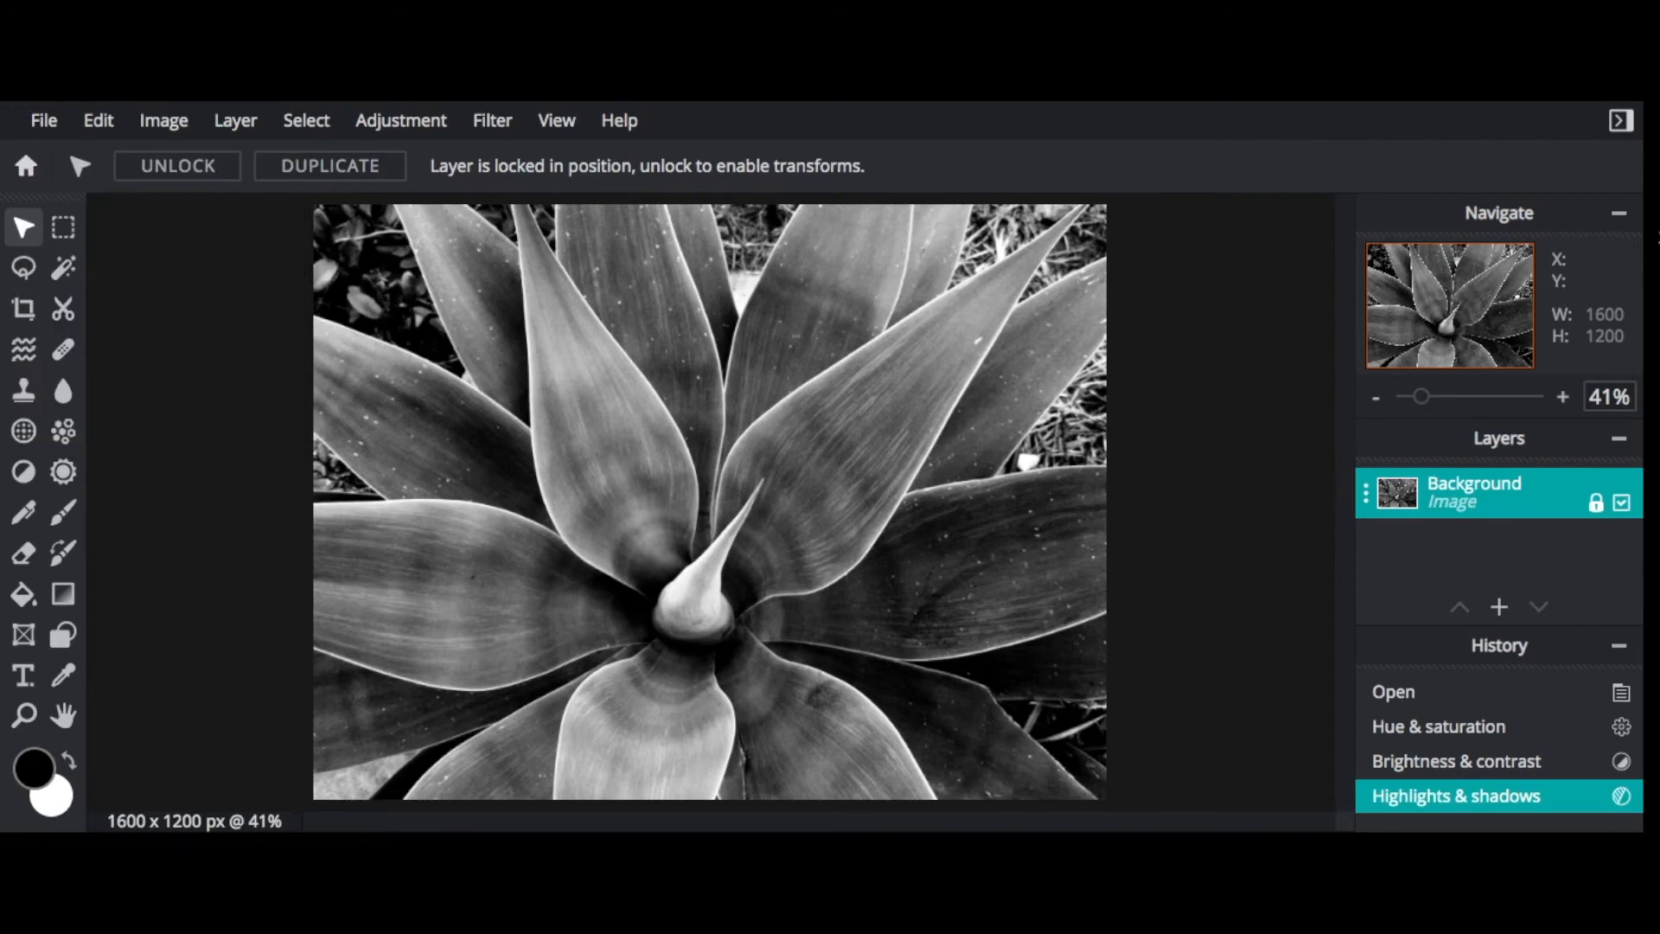
{"action": "left_click", "coordinate": [44, 121]}
{"action": "left_click", "coordinate": [44, 121]}
{"action": "left_click", "coordinate": [44, 121]}
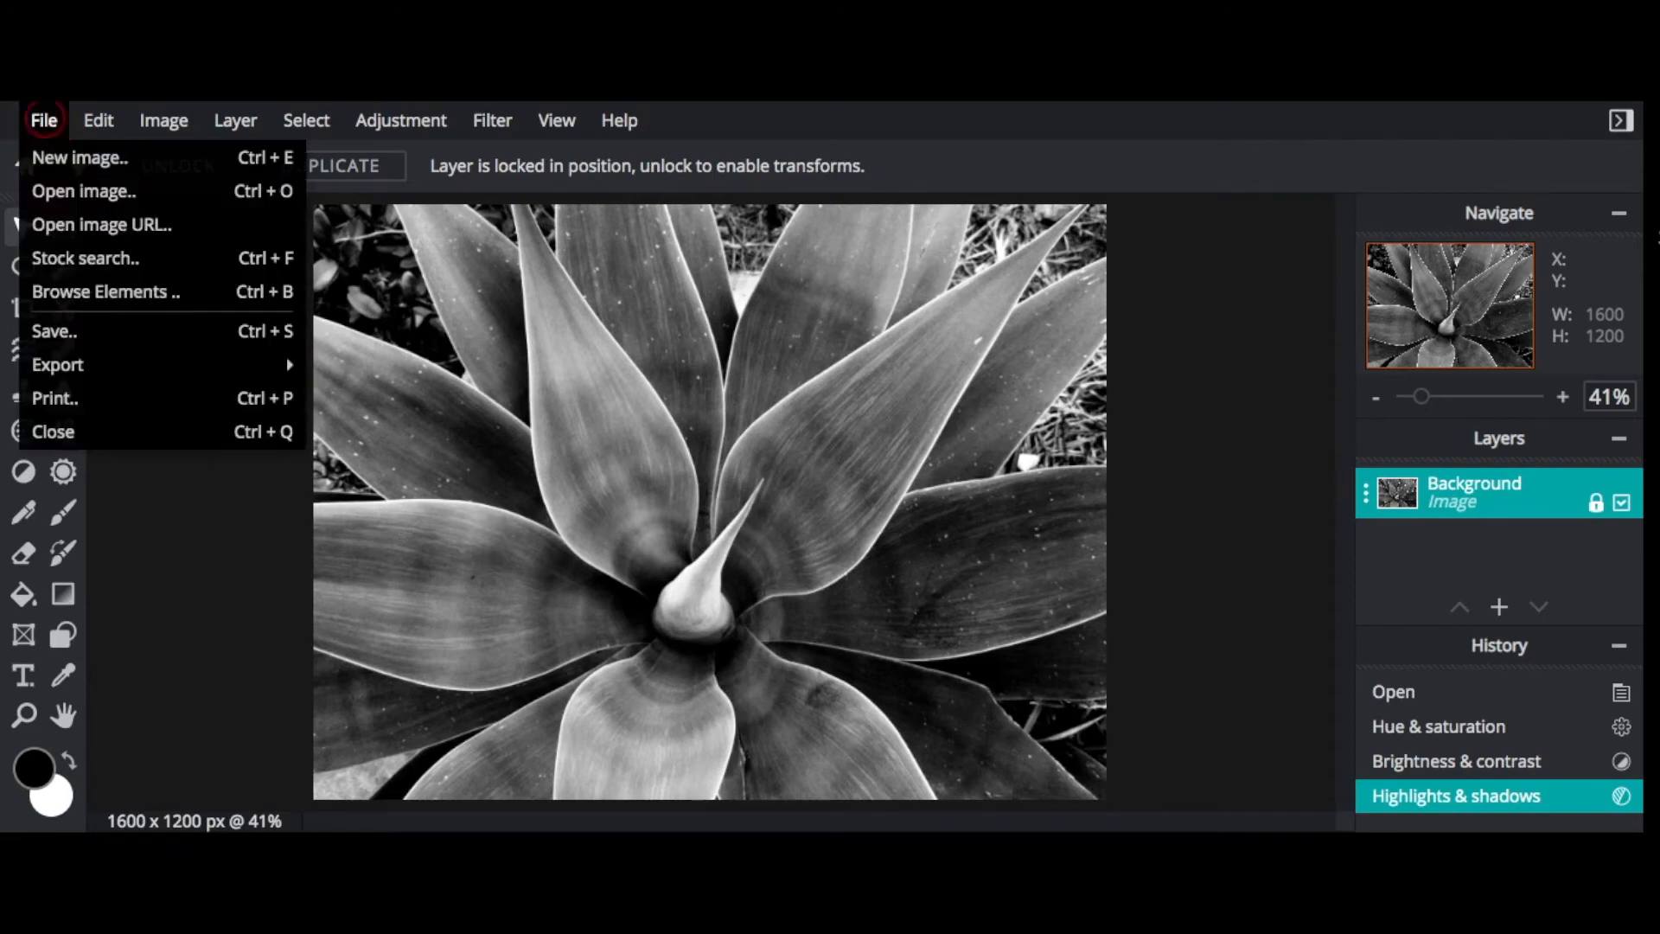
{"action": "left_click", "coordinate": [44, 121]}
{"action": "mouse_move", "coordinate": [44, 121]}
{"action": "mouse_move", "coordinate": [121, 365]}
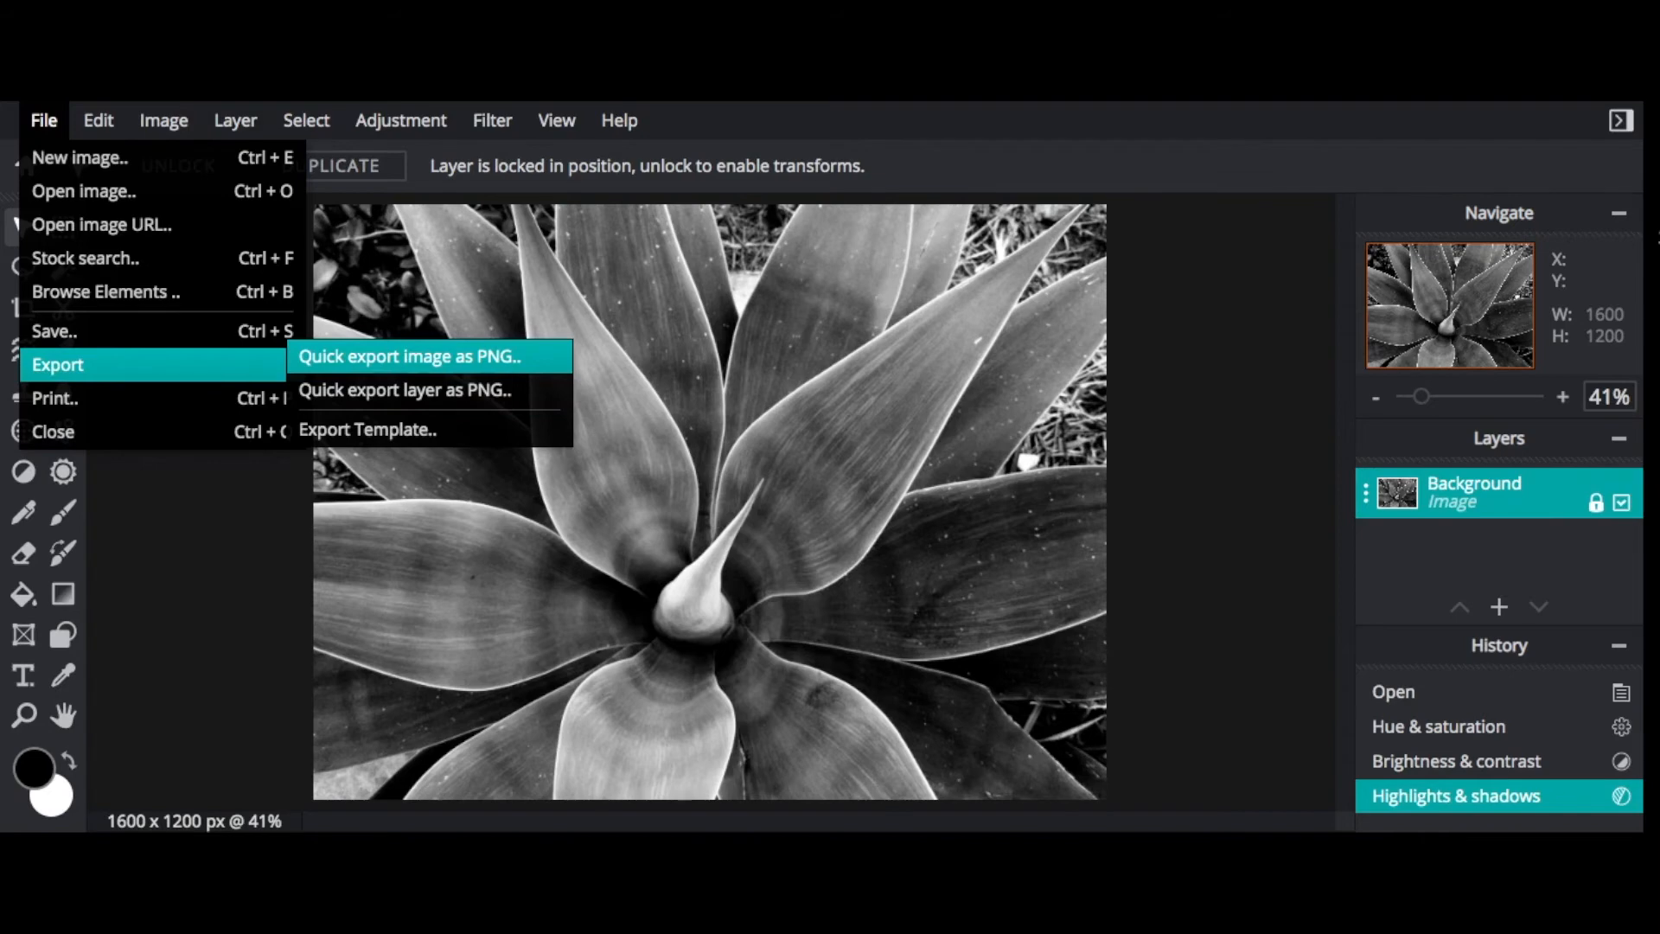
{"action": "left_click", "coordinate": [383, 353]}
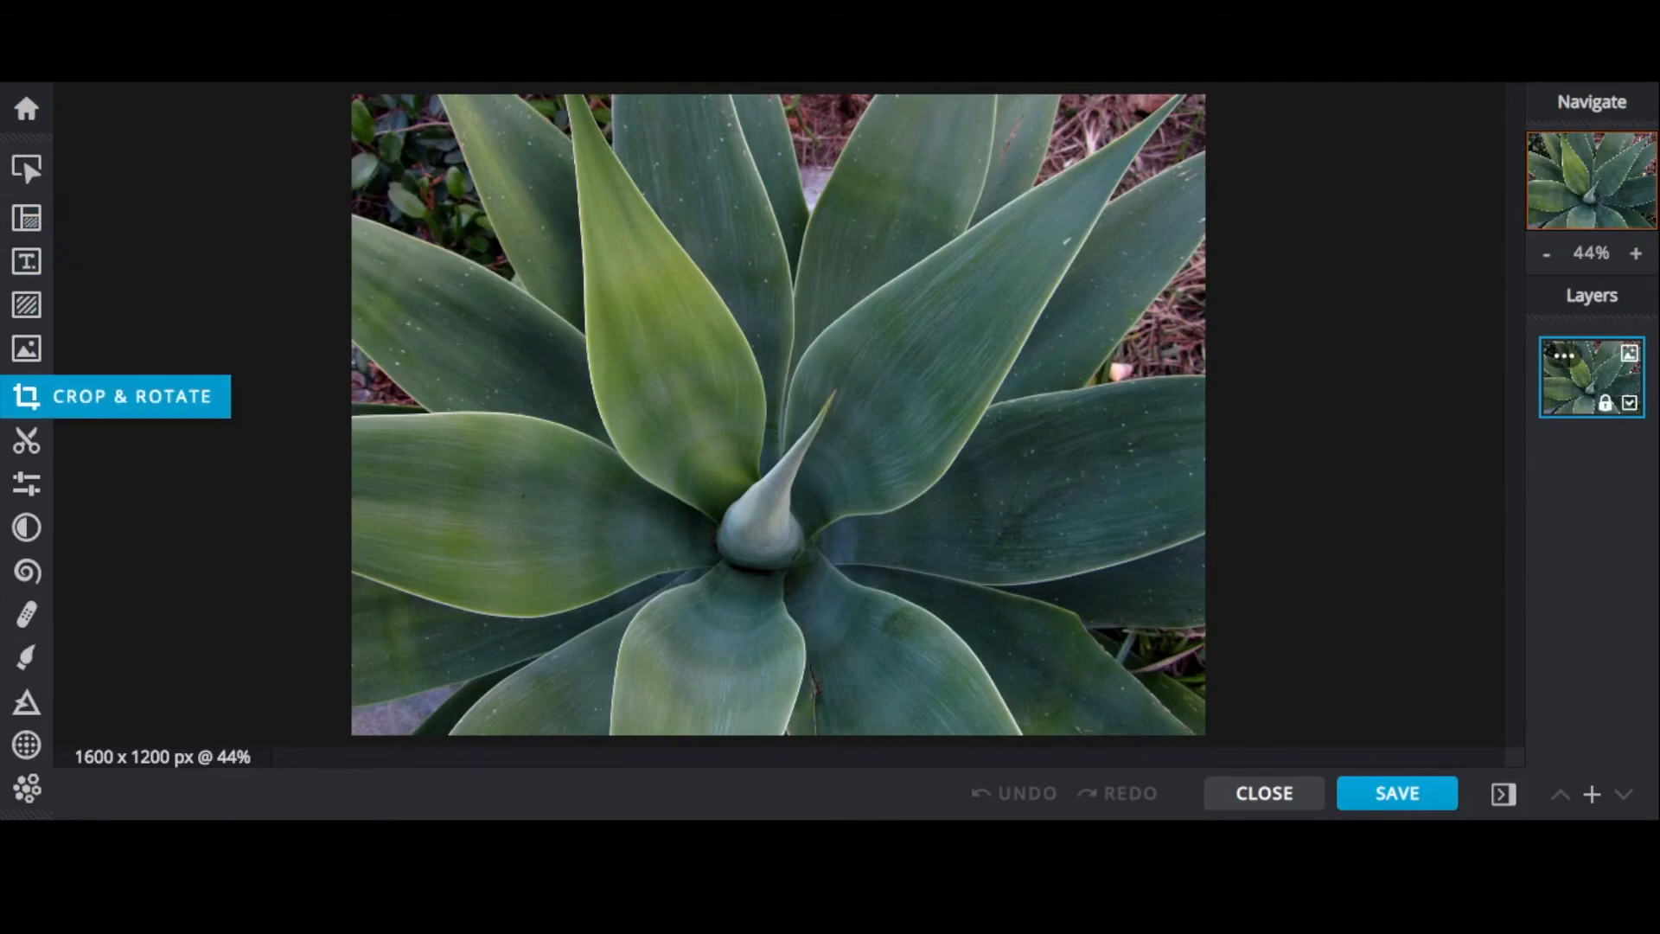
Desaturate the colour agave photo with a Saturation adjustment of -100 and set its Temperature to -3.
{"action": "left_click", "coordinate": [26, 483]}
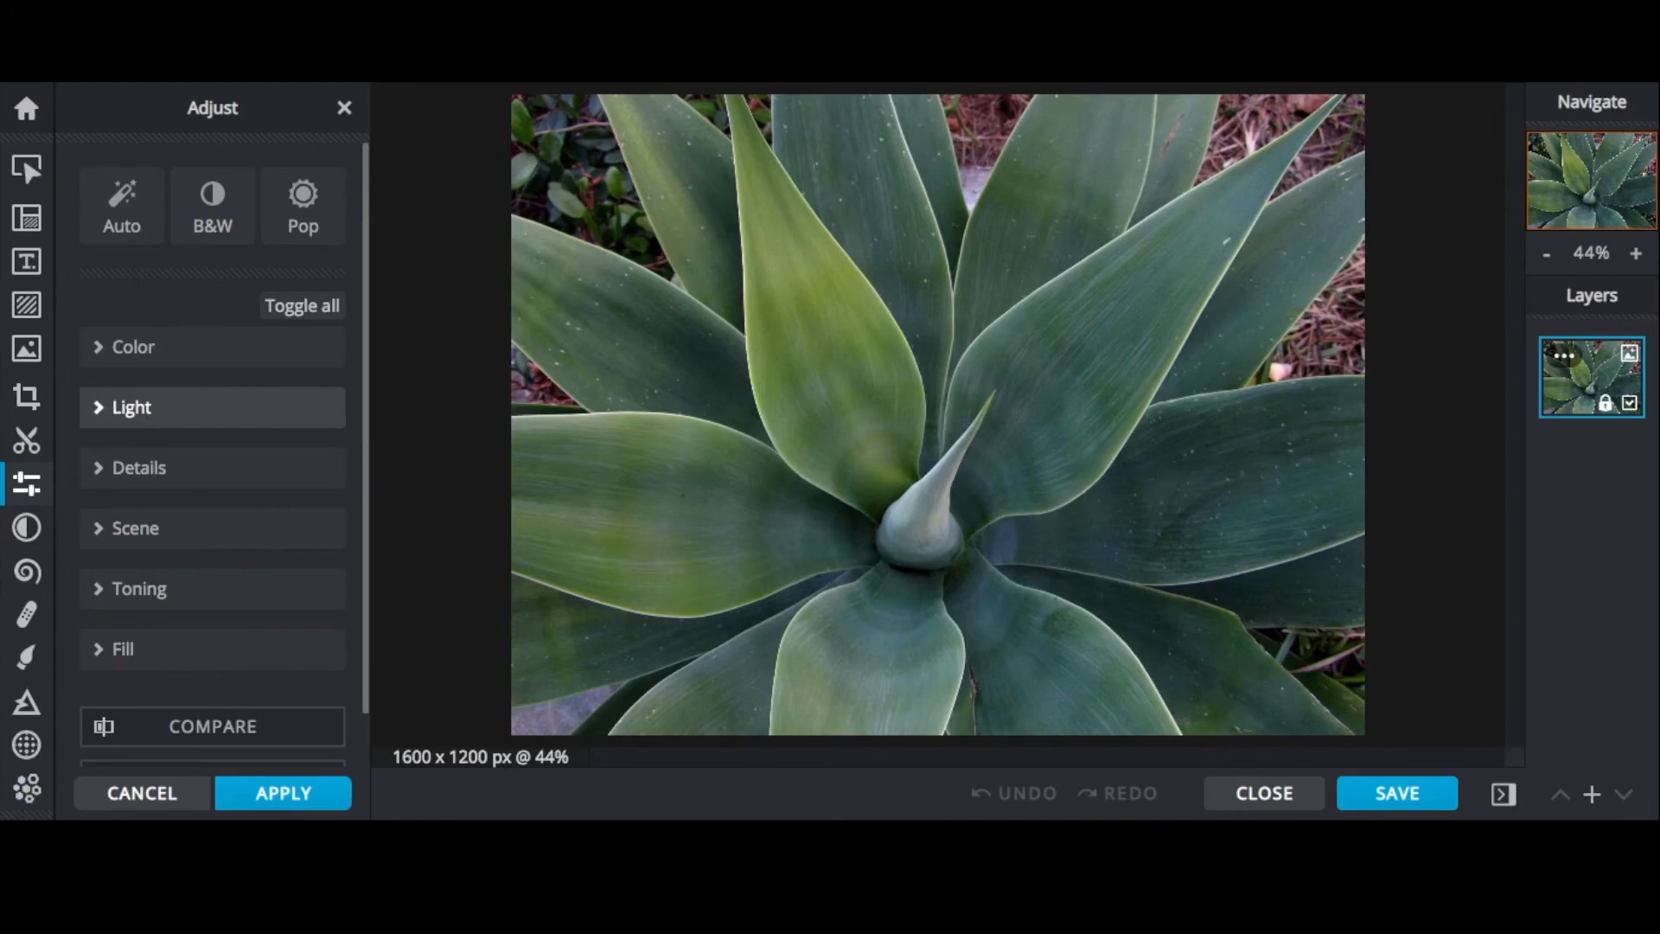
{"action": "left_click", "coordinate": [173, 346]}
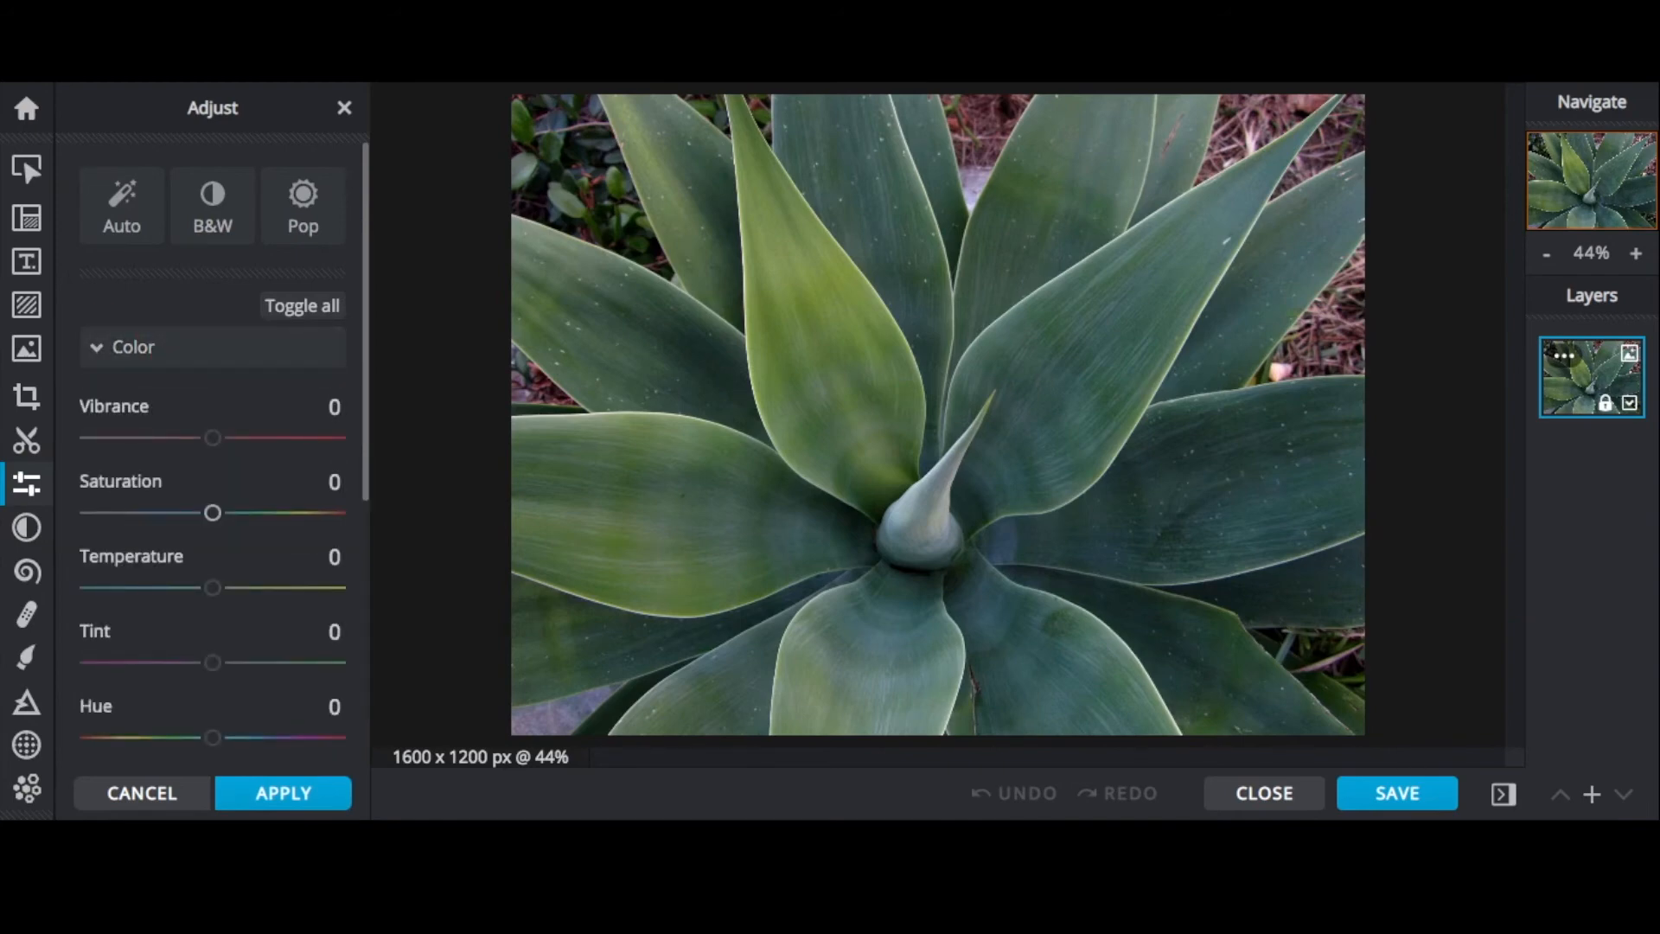
{"action": "mouse_move", "coordinate": [212, 512]}
{"action": "left_mouse_down"}
{"action": "mouse_move", "coordinate": [48, 497]}
{"action": "mouse_move", "coordinate": [25, 523]}
{"action": "left_mouse_up"}
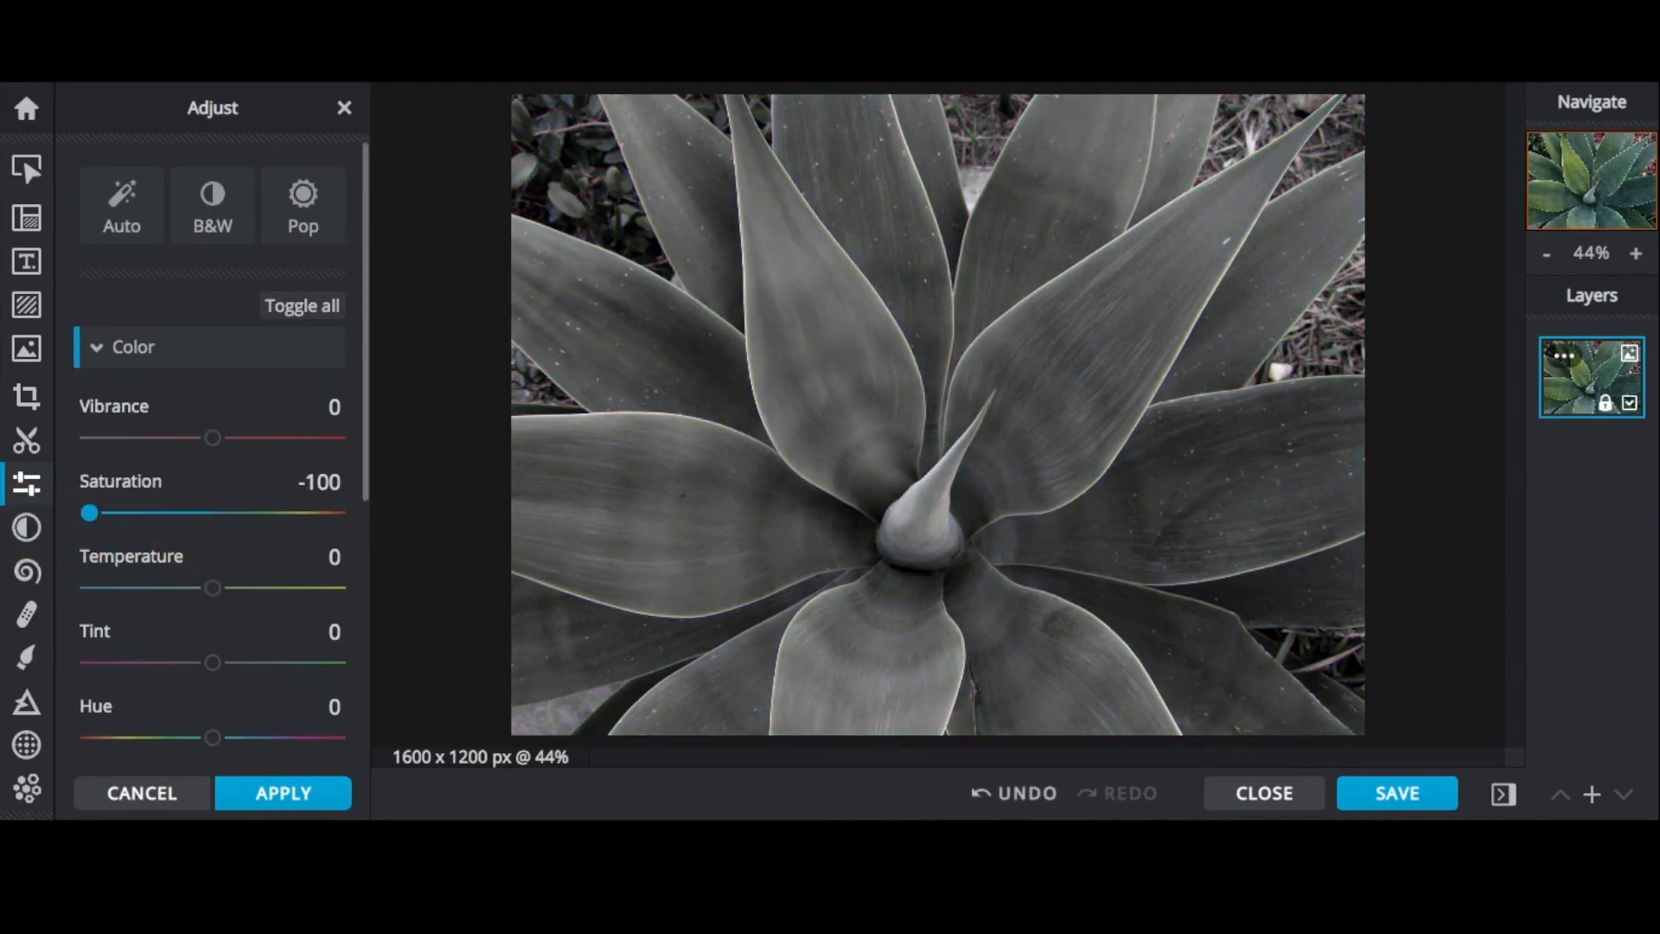
{"action": "mouse_move", "coordinate": [212, 588]}
{"action": "left_mouse_down"}
{"action": "mouse_move", "coordinate": [337, 588]}
{"action": "mouse_move", "coordinate": [69, 588]}
{"action": "mouse_move", "coordinate": [208, 588]}
{"action": "left_mouse_up"}
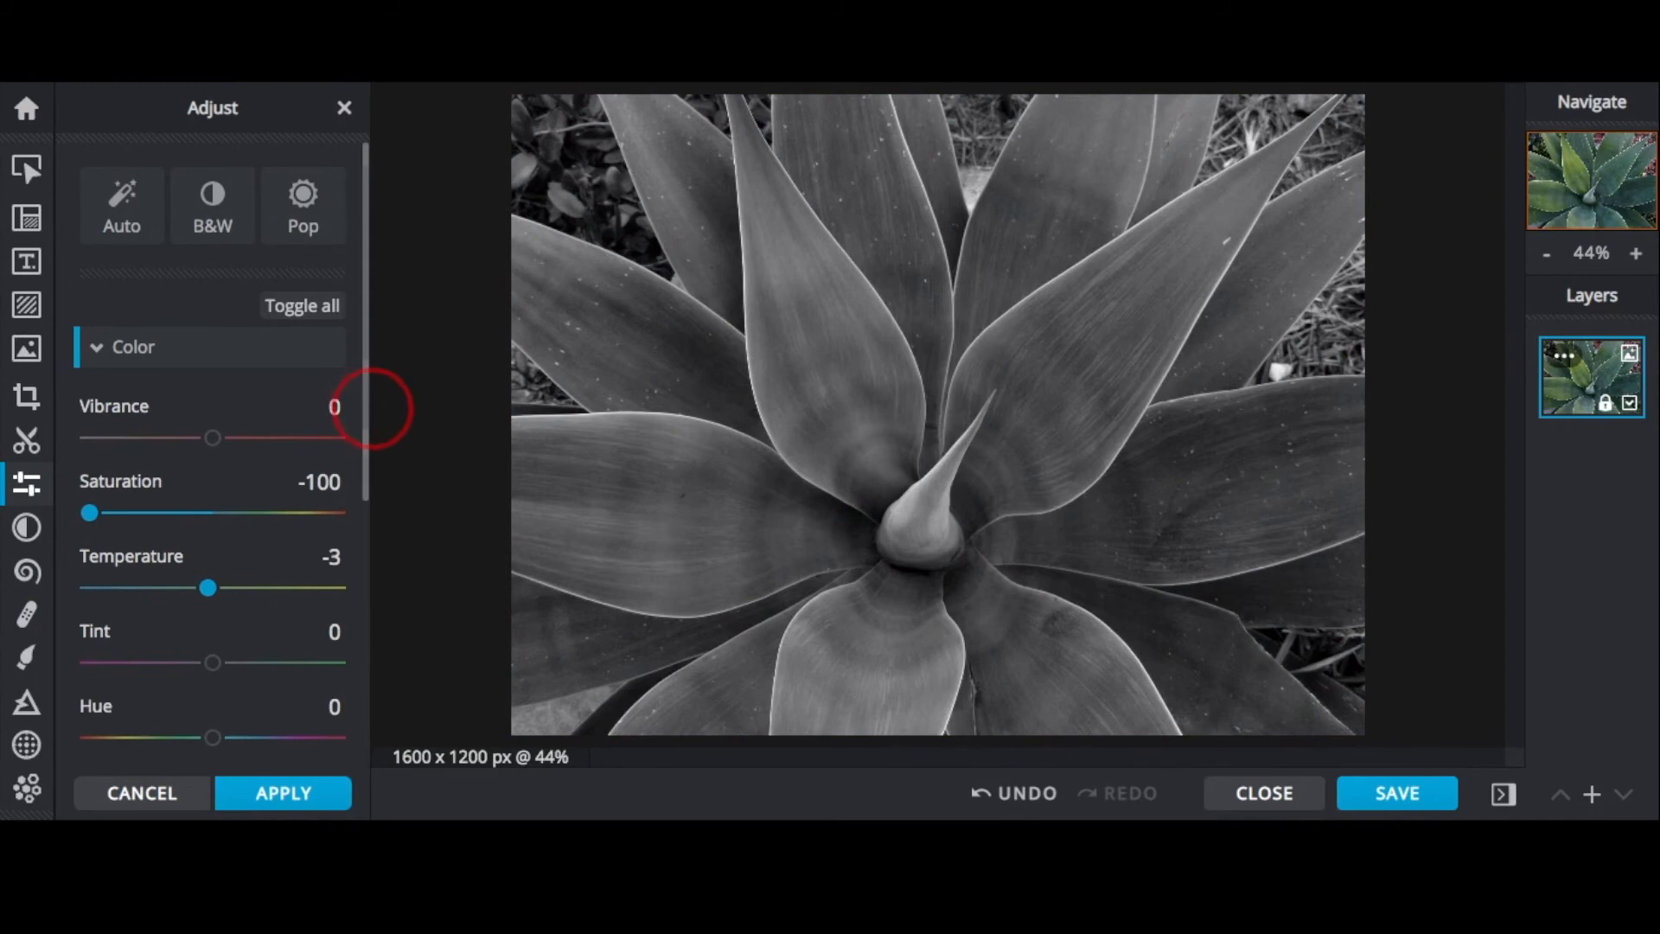
Adjust the photo's light settings: Brightness 12, Exposure -25, Contrast 34 and Black -44.
{"action": "left_click_drag", "start_coordinate": [371, 438], "coordinate": [360, 478]}
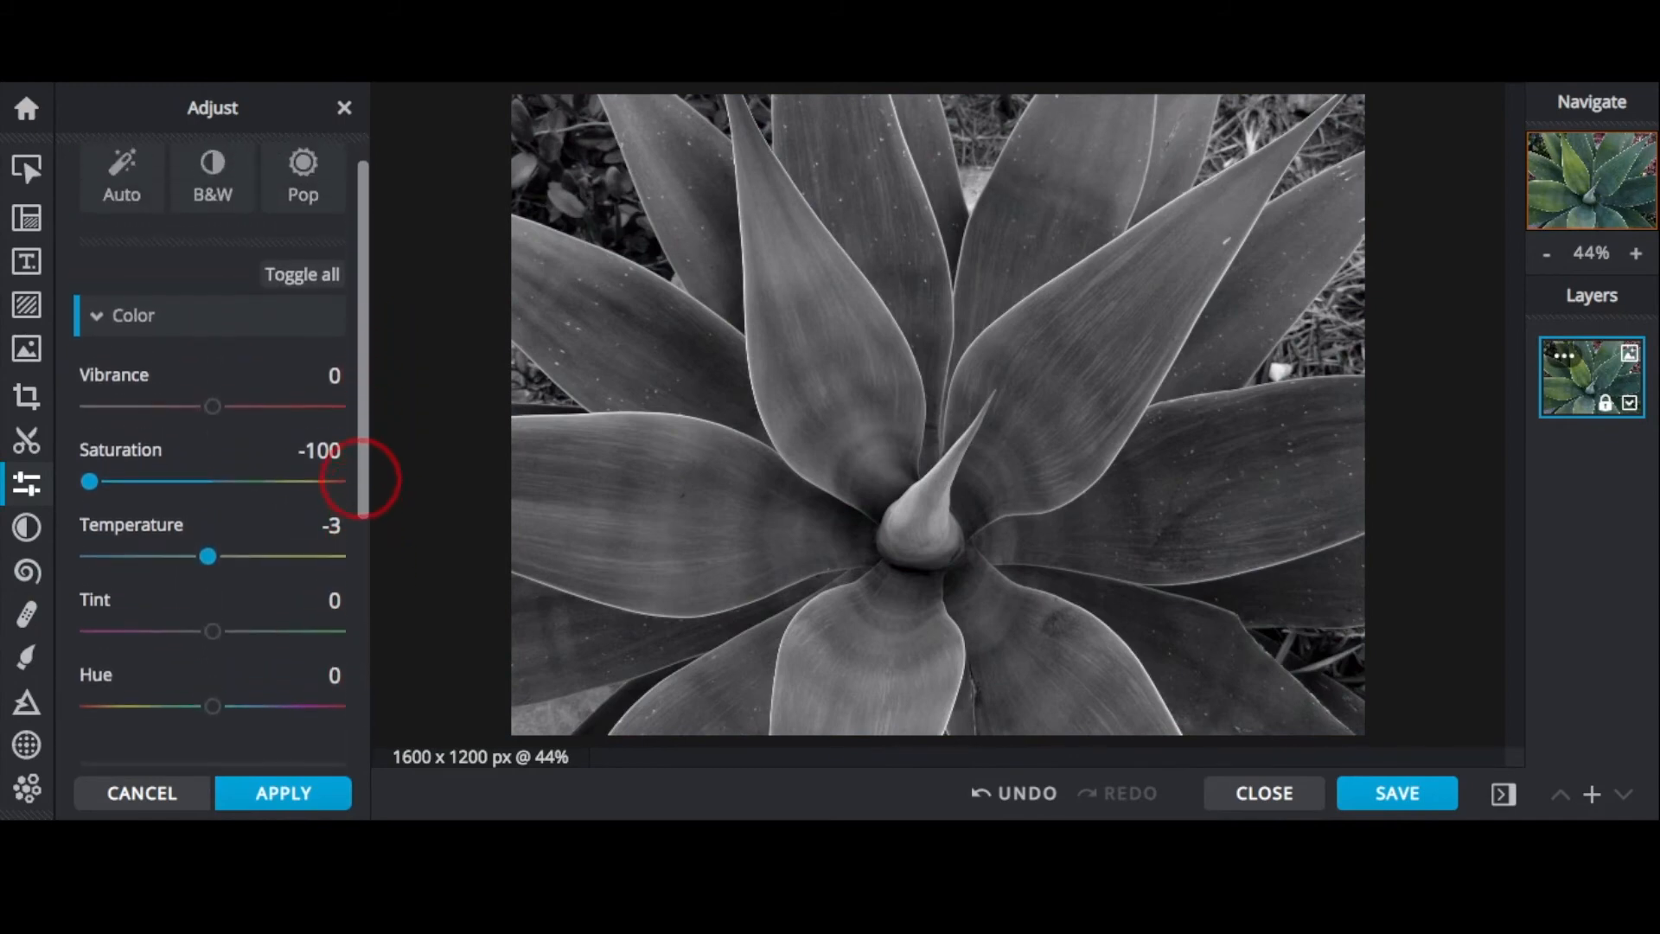
{"action": "left_click", "coordinate": [130, 314]}
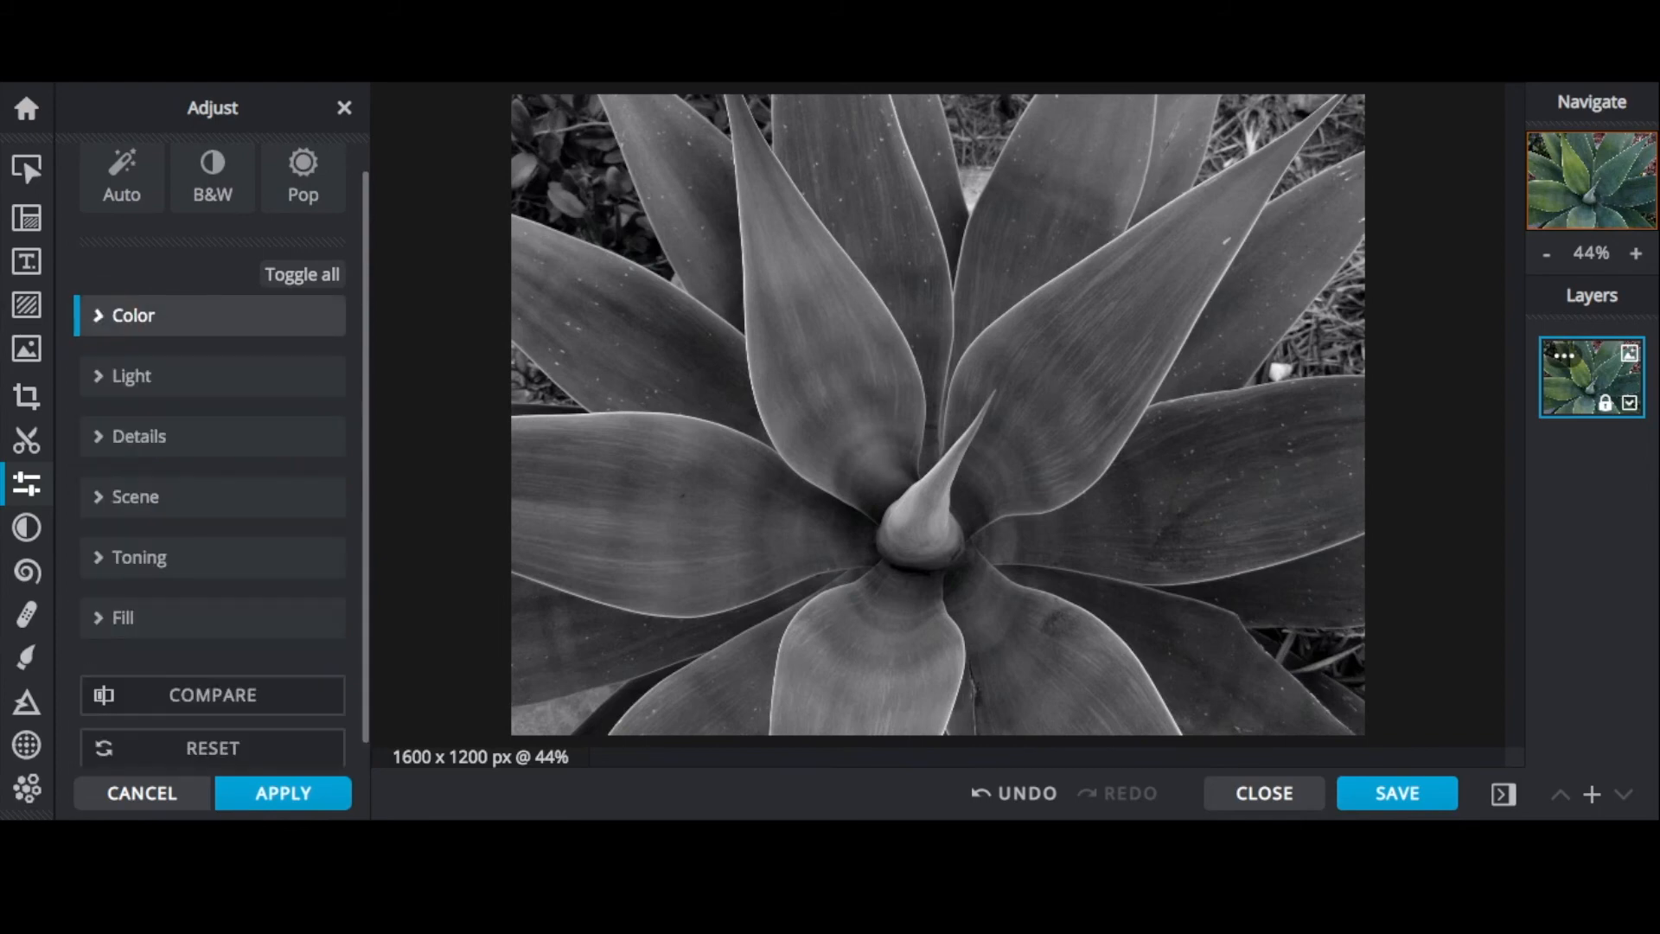
{"action": "left_click", "coordinate": [95, 375]}
{"action": "mouse_move", "coordinate": [212, 467]}
{"action": "left_mouse_down"}
{"action": "mouse_move", "coordinate": [303, 467]}
{"action": "mouse_move", "coordinate": [148, 467]}
{"action": "mouse_move", "coordinate": [229, 467]}
{"action": "left_mouse_up"}
{"action": "mouse_move", "coordinate": [212, 541]}
{"action": "left_mouse_down"}
{"action": "mouse_move", "coordinate": [263, 542]}
{"action": "mouse_move", "coordinate": [180, 541]}
{"action": "left_mouse_up"}
{"action": "left_click_drag", "start_coordinate": [212, 616], "coordinate": [255, 617]}
{"action": "left_click_drag", "start_coordinate": [213, 692], "coordinate": [156, 691]}
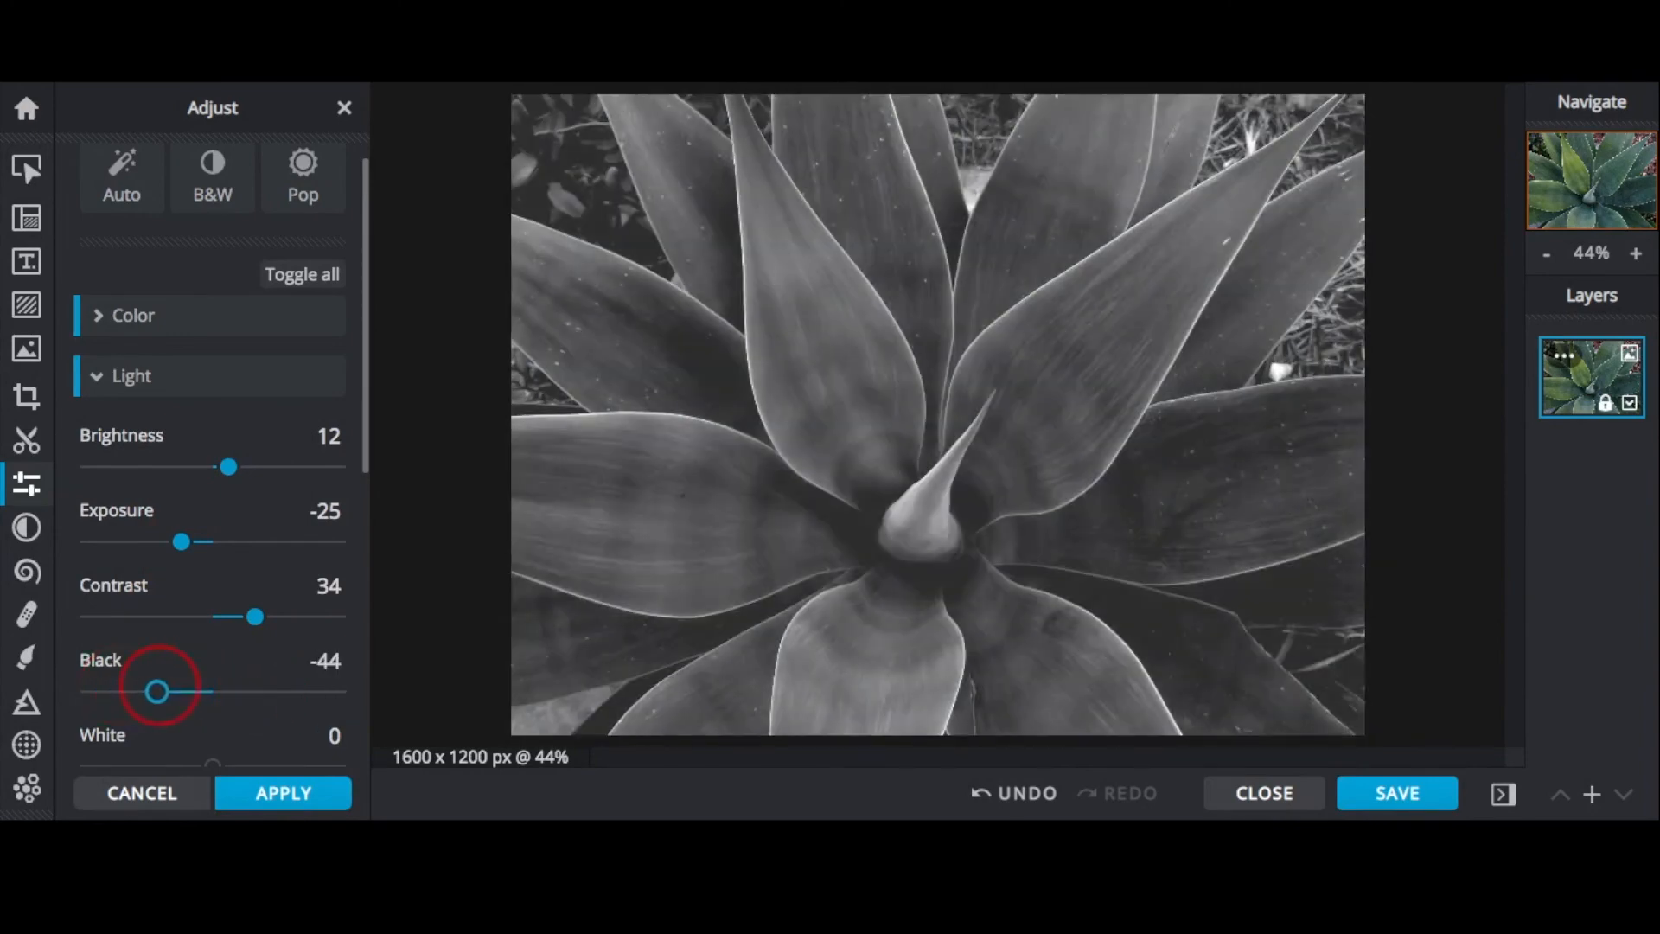
Strengthen the tonal extremes of the photo by setting White to 86 and Black to 30.
{"action": "left_click_drag", "start_coordinate": [367, 402], "coordinate": [372, 481]}
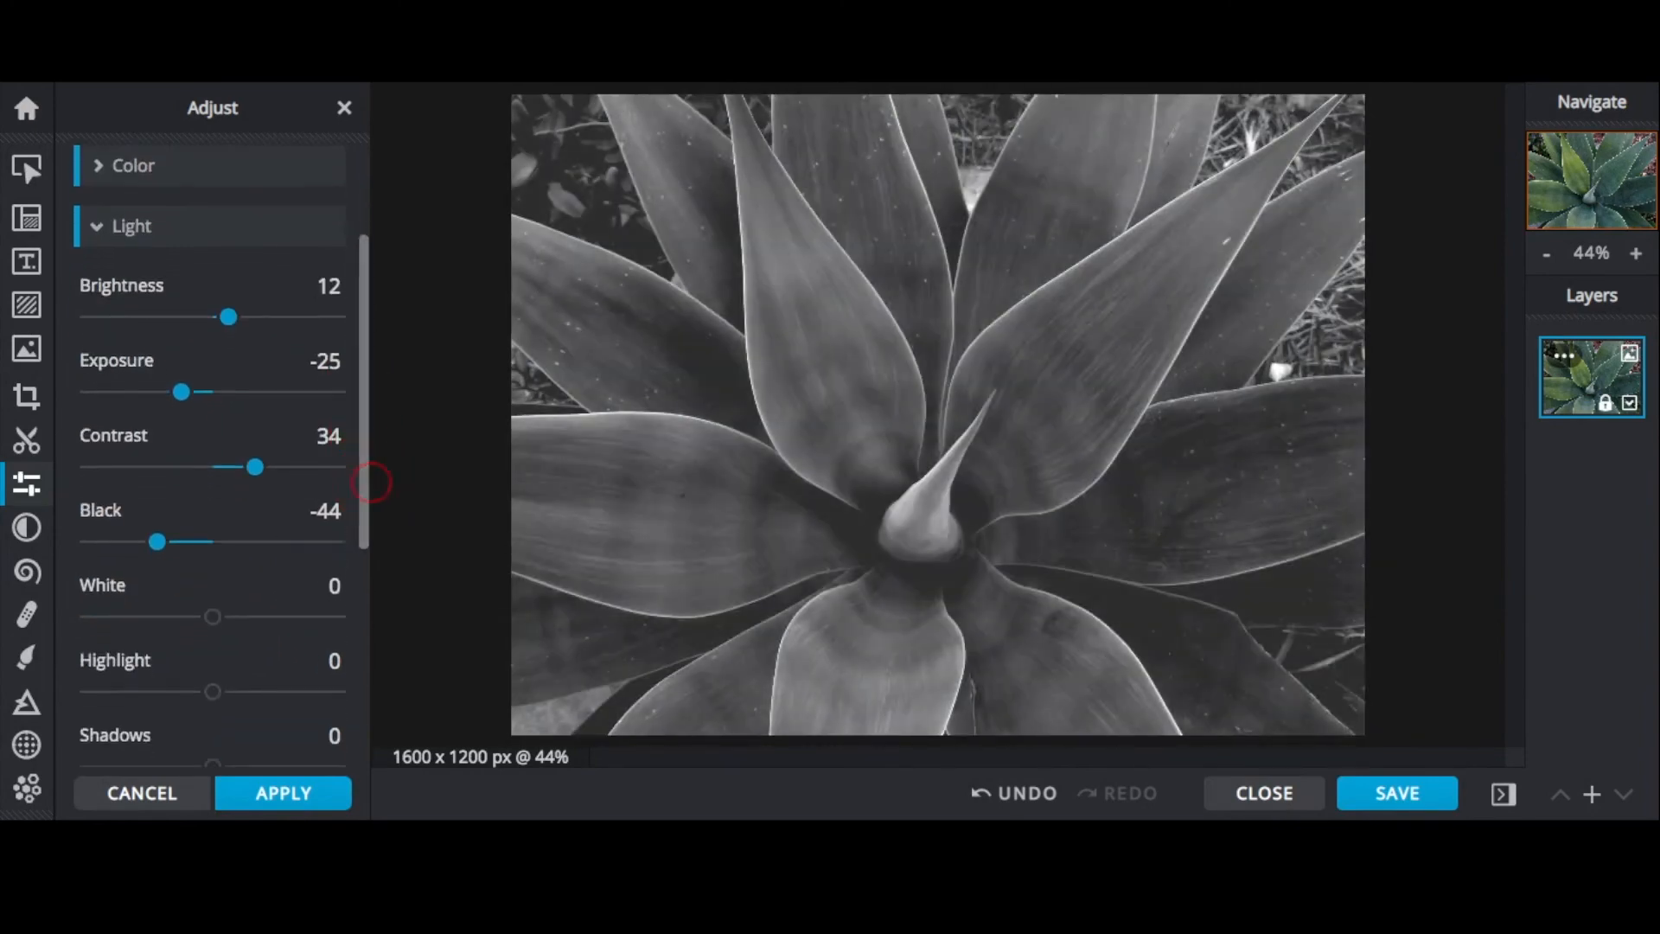
{"action": "left_click_drag", "start_coordinate": [213, 616], "coordinate": [260, 616]}
{"action": "left_click_drag", "start_coordinate": [157, 541], "coordinate": [250, 541]}
{"action": "left_click_drag", "start_coordinate": [260, 616], "coordinate": [320, 617]}
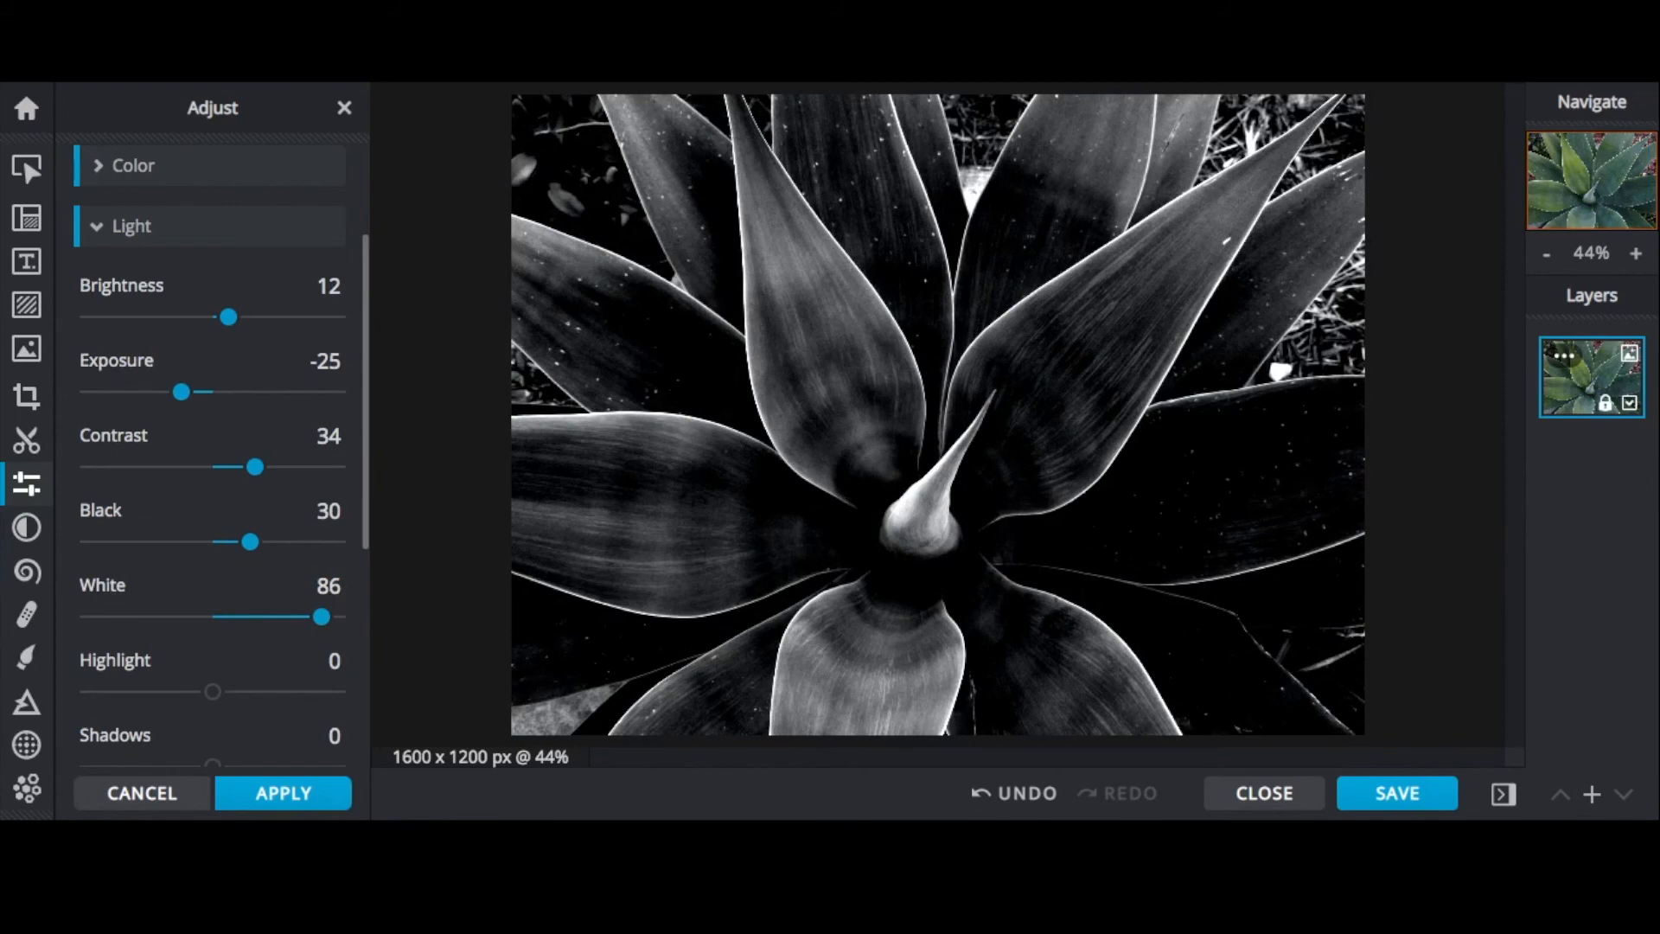
{"action": "left_click_drag", "start_coordinate": [370, 481], "coordinate": [368, 342]}
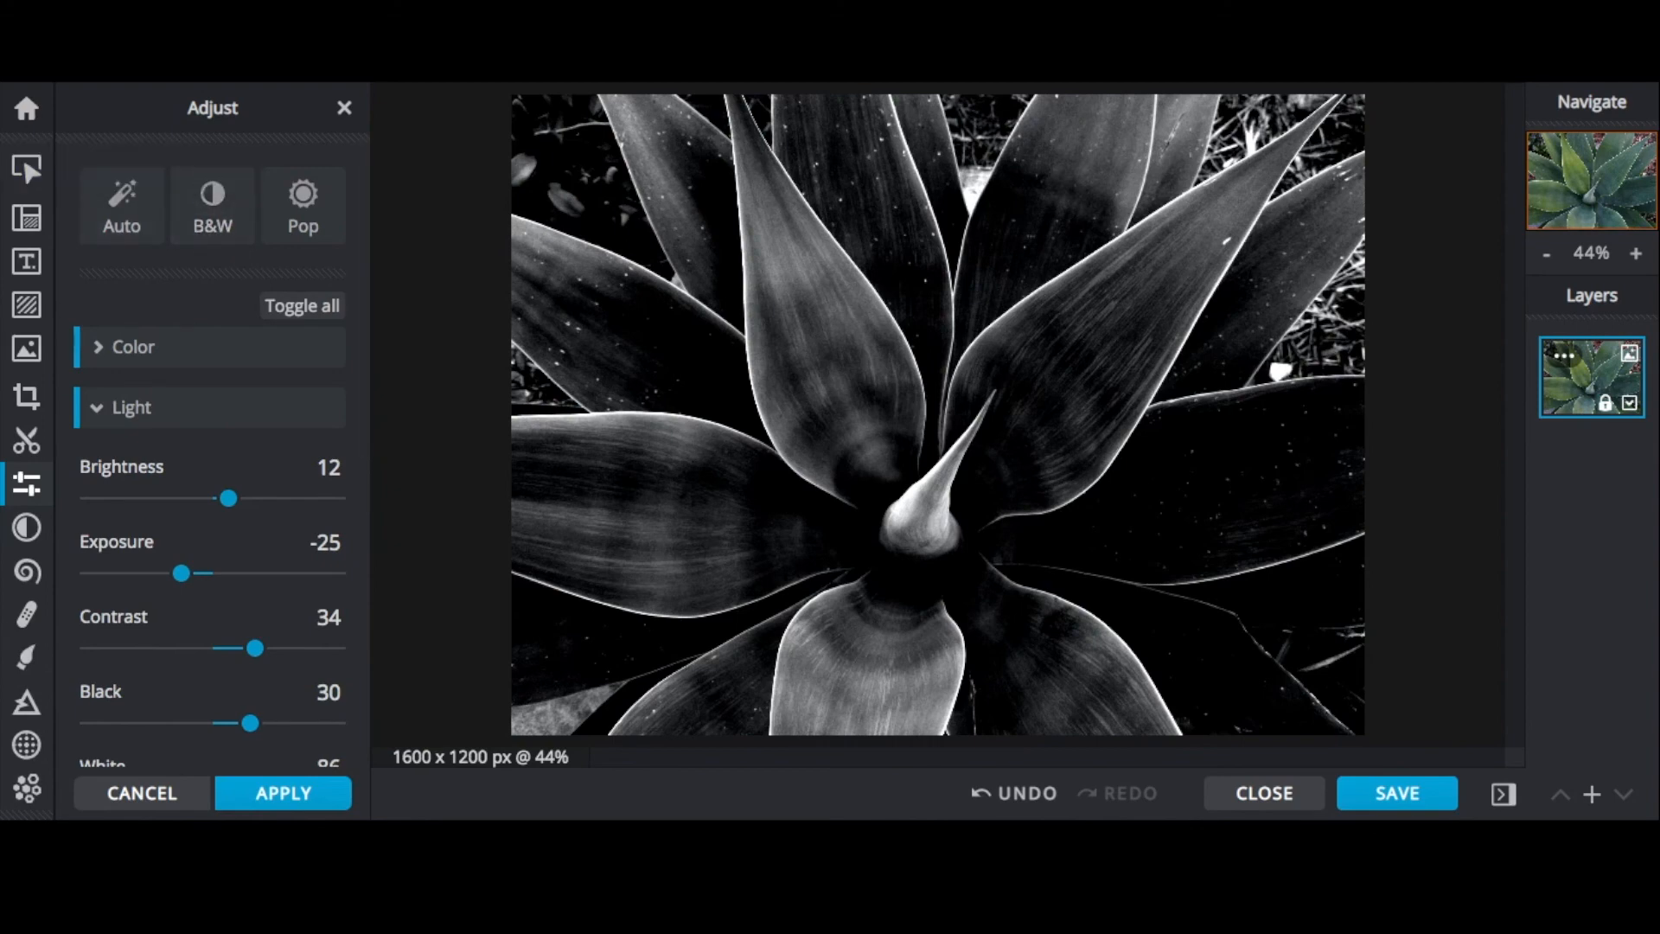
Save the adjusted black-and-white photo as a PNG under its existing file name, download it and close the save dialog.
{"action": "left_click", "coordinate": [1394, 791]}
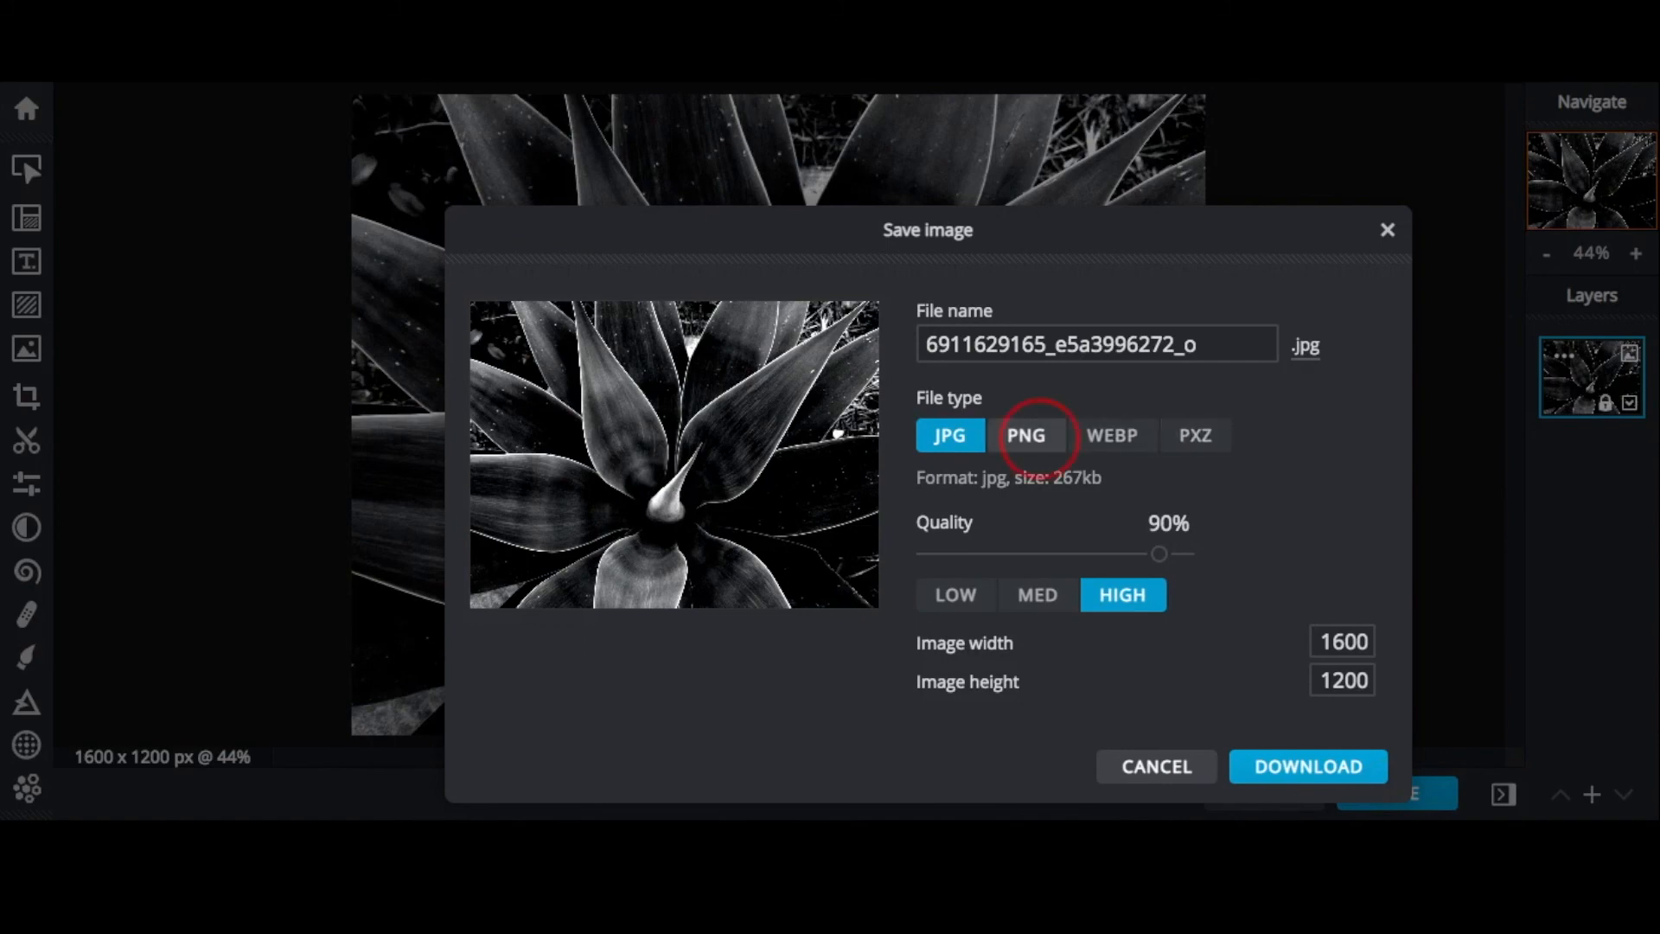
{"action": "left_click", "coordinate": [1025, 435]}
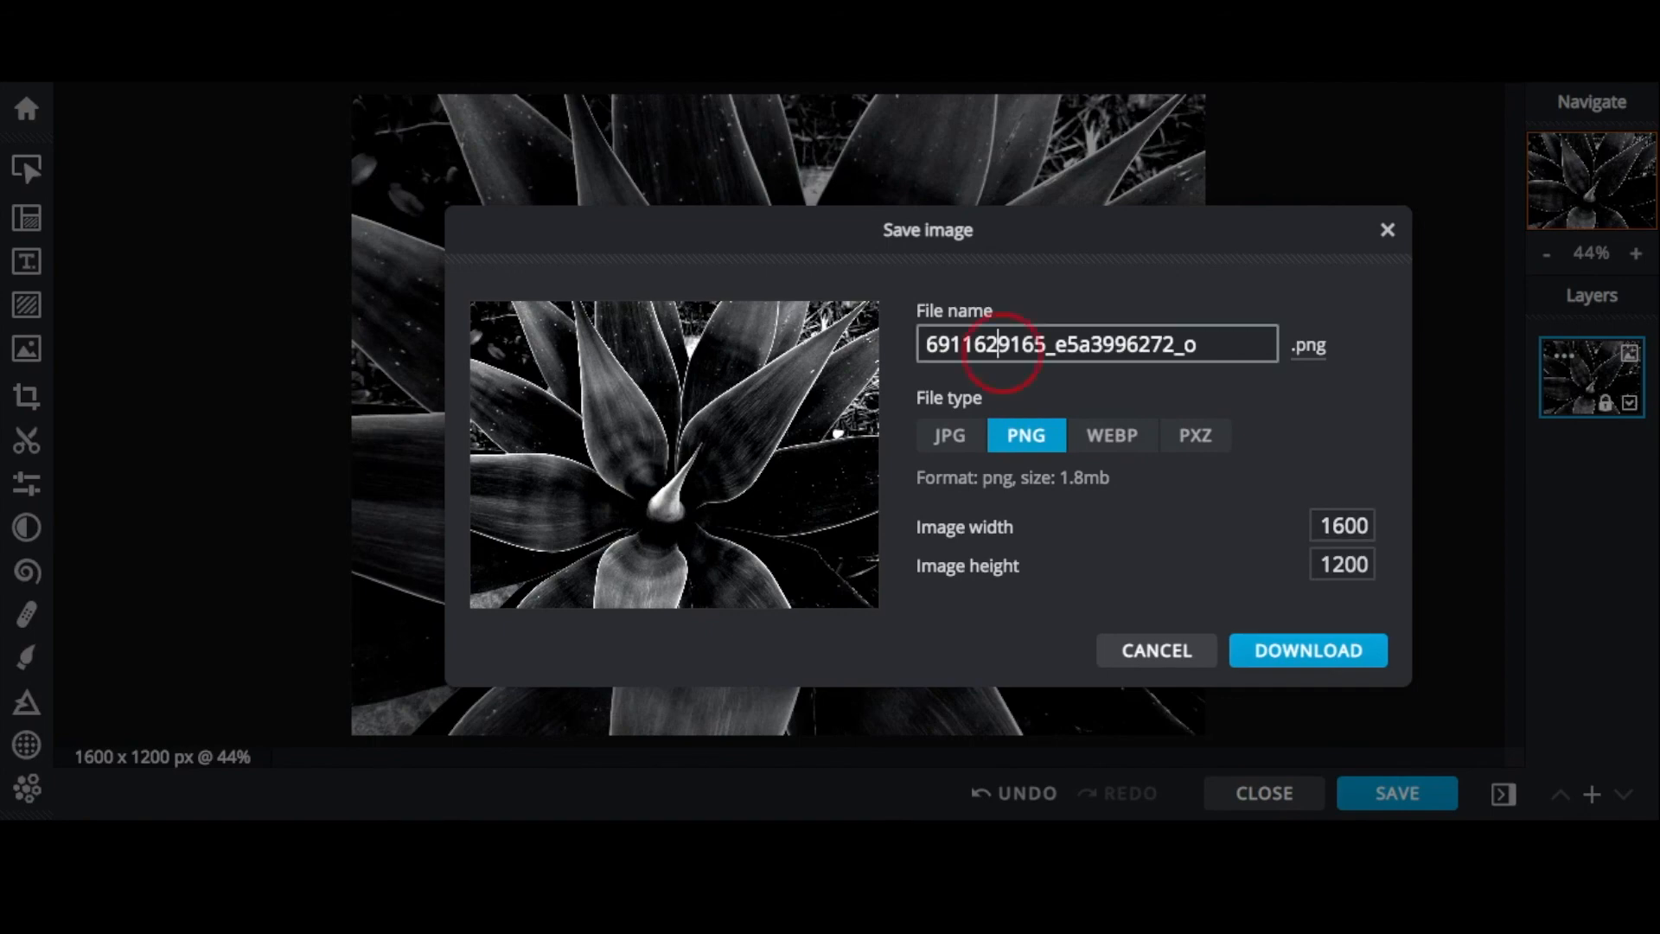
{"action": "double_click", "coordinate": [982, 345]}
{"action": "left_click", "coordinate": [1345, 416]}
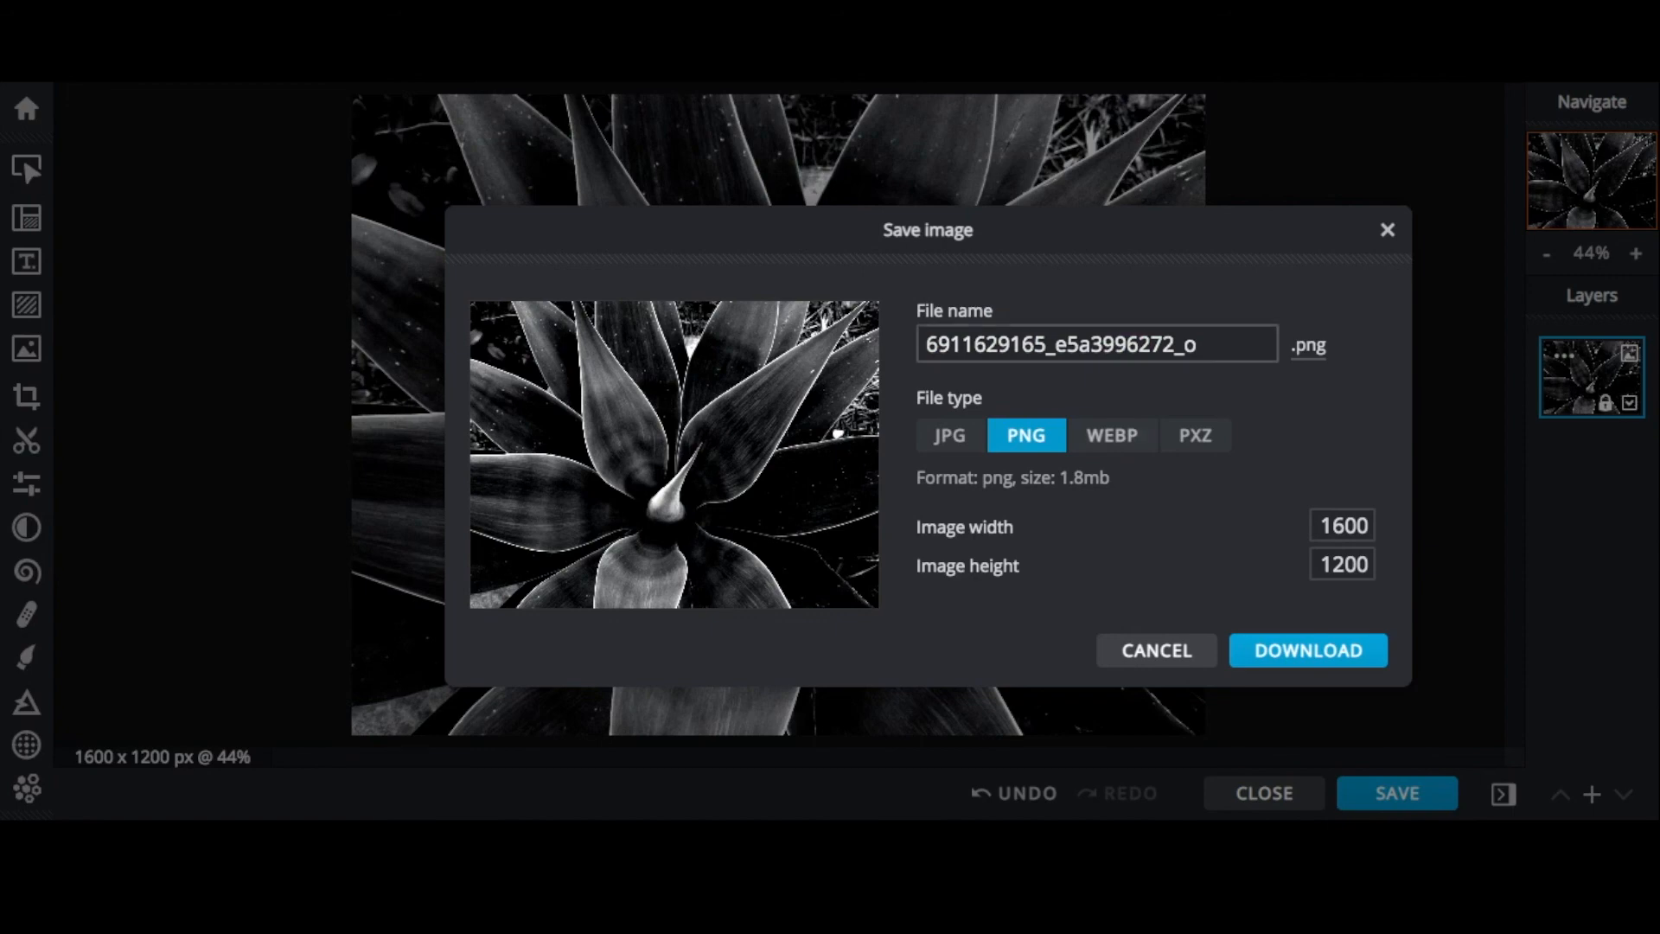
{"action": "left_click", "coordinate": [1308, 650]}
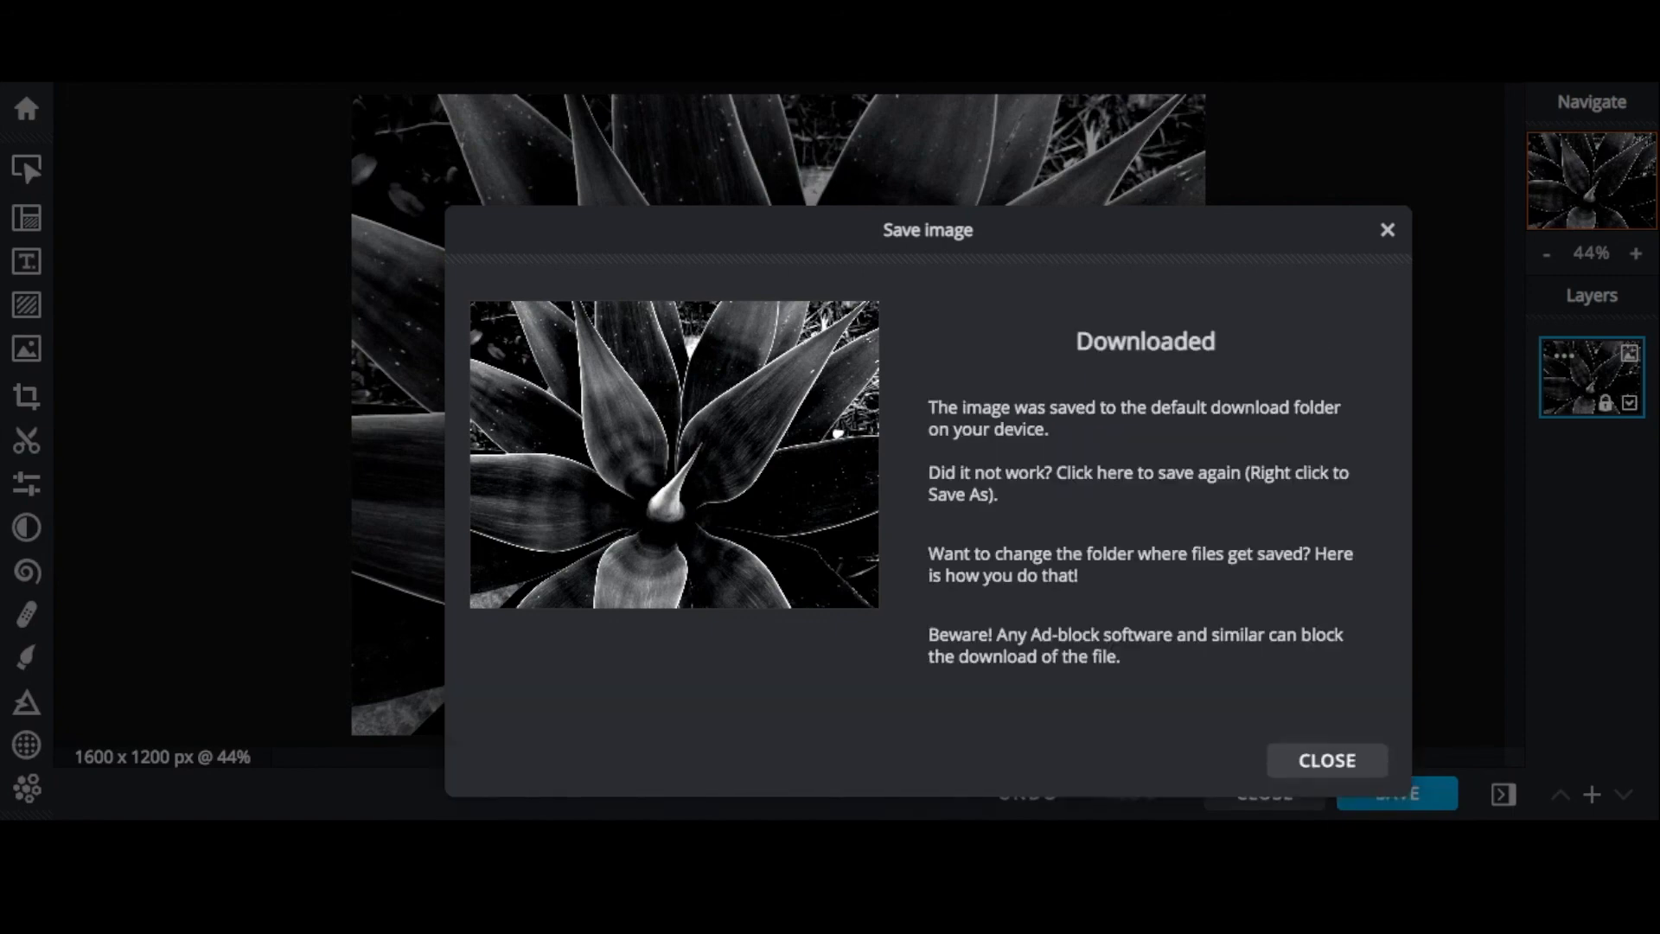
{"action": "left_click", "coordinate": [1312, 764]}
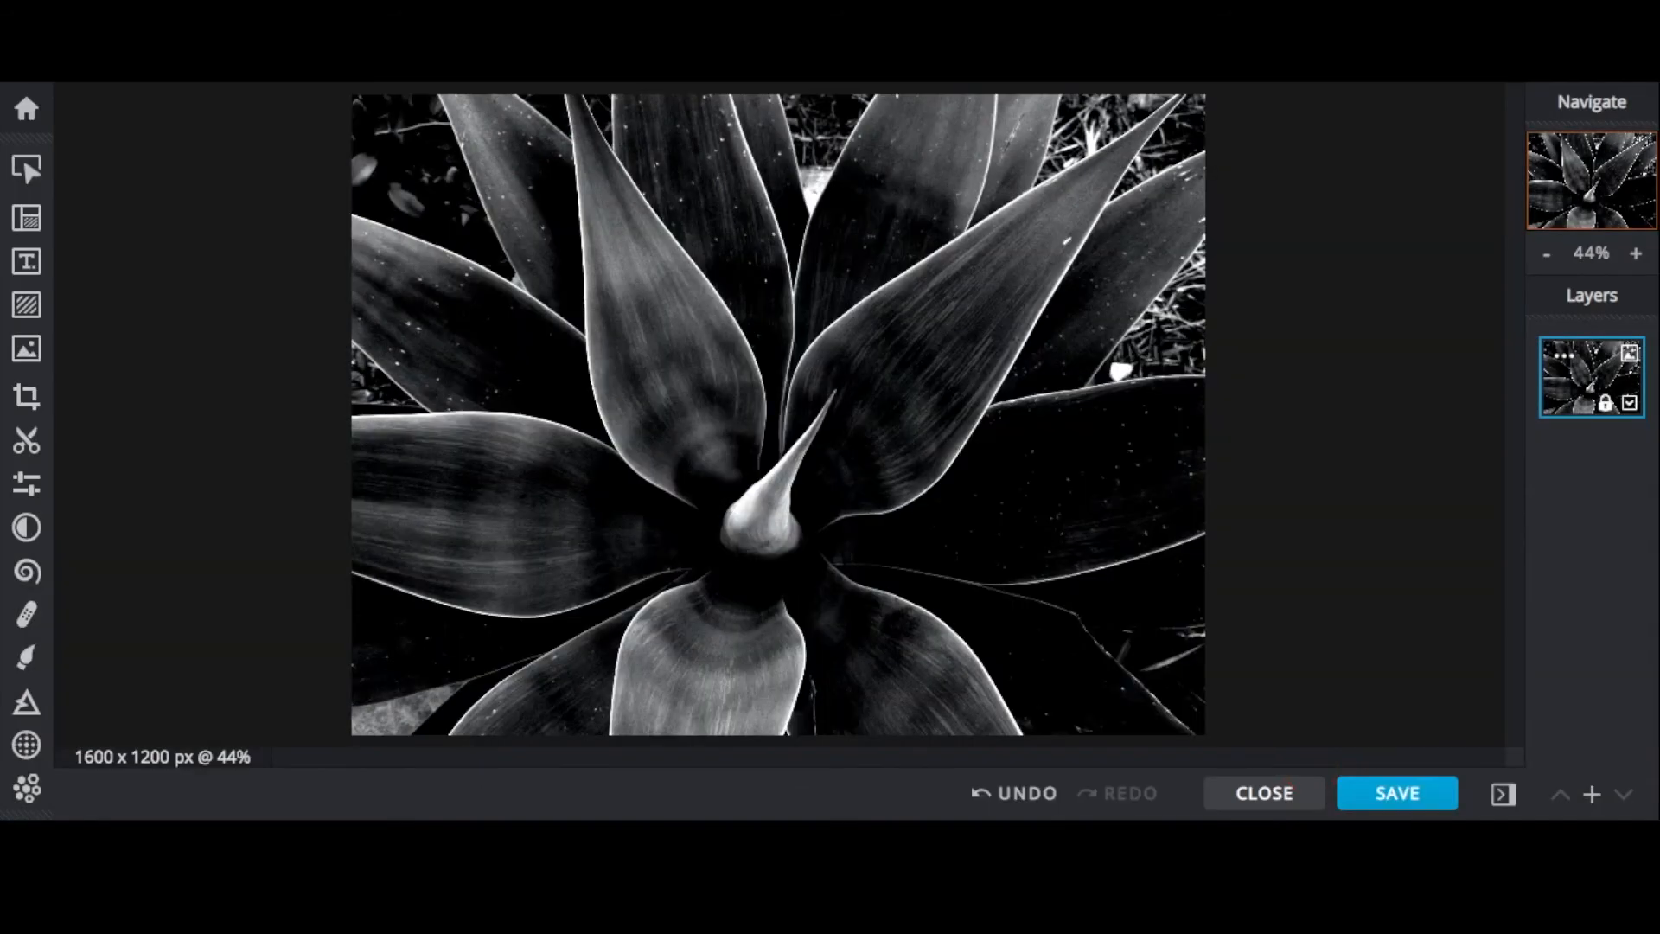